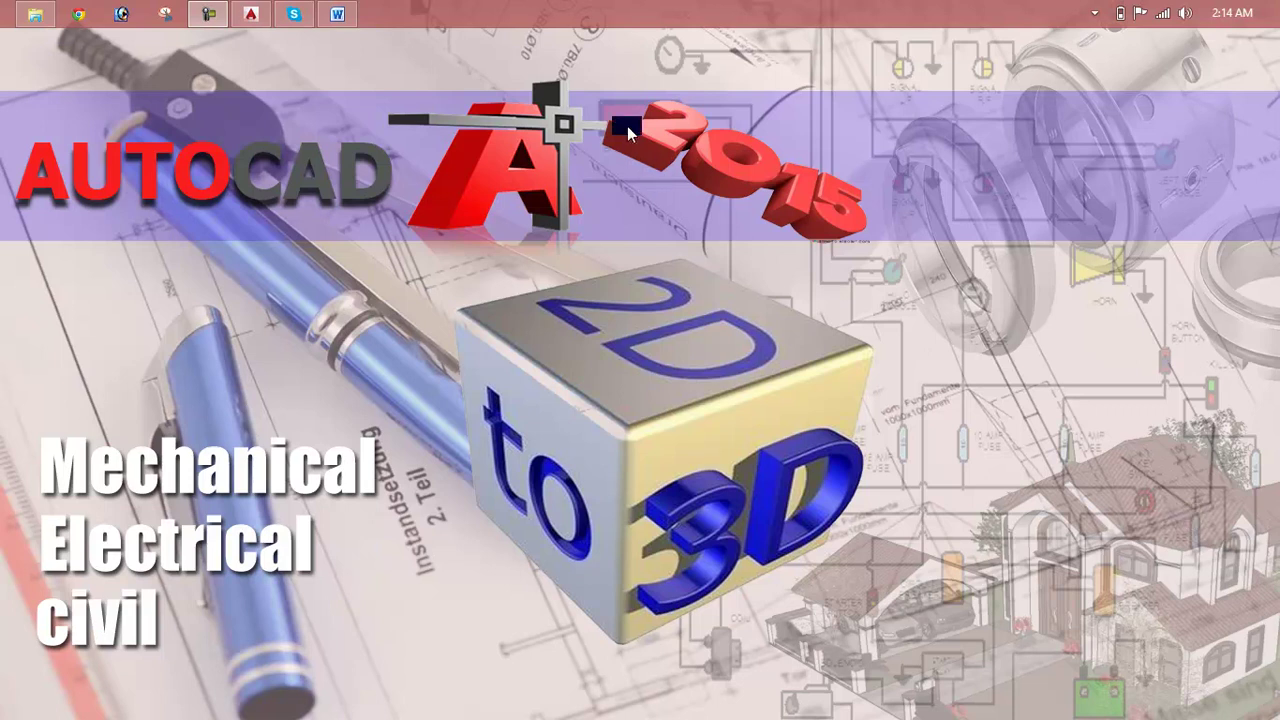
Step: Bring the Lesson 18 Word document to the front from the taskbar
click(352, 12)
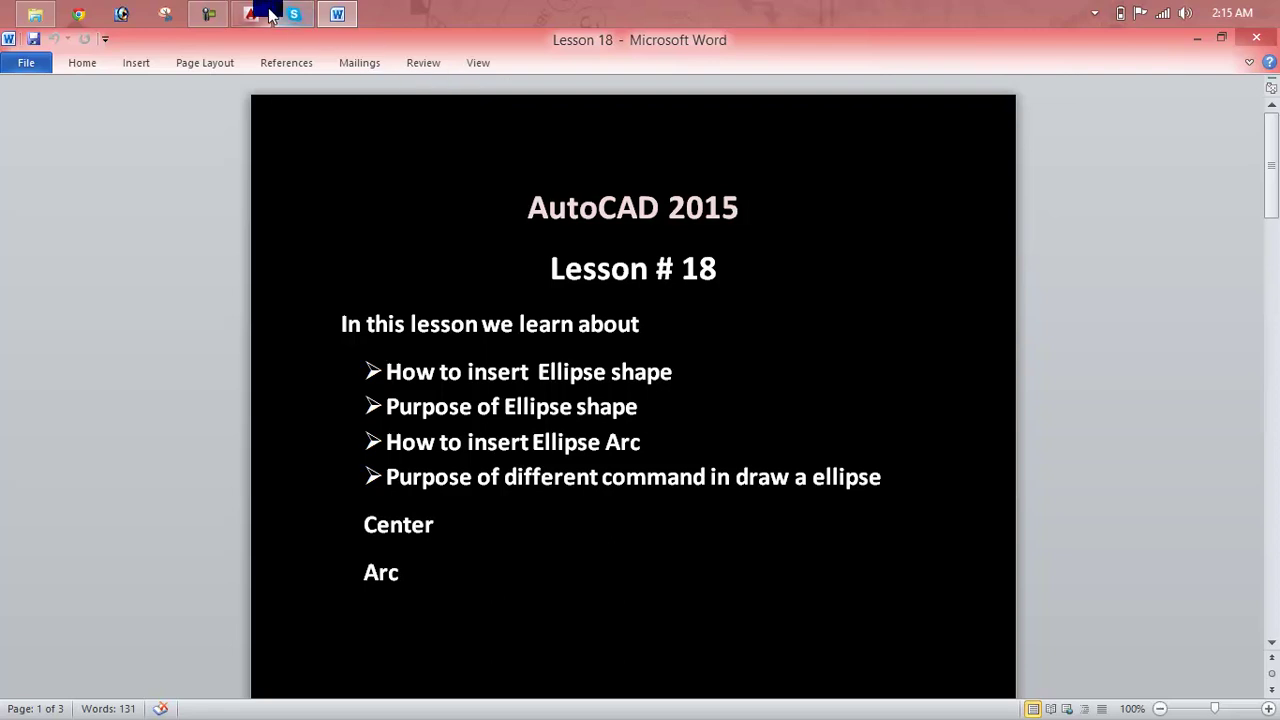
Step: Switch from the Lesson 18 outline to the empty AutoCAD Drawing1 window
mouse_move(251, 14)
click(250, 110)
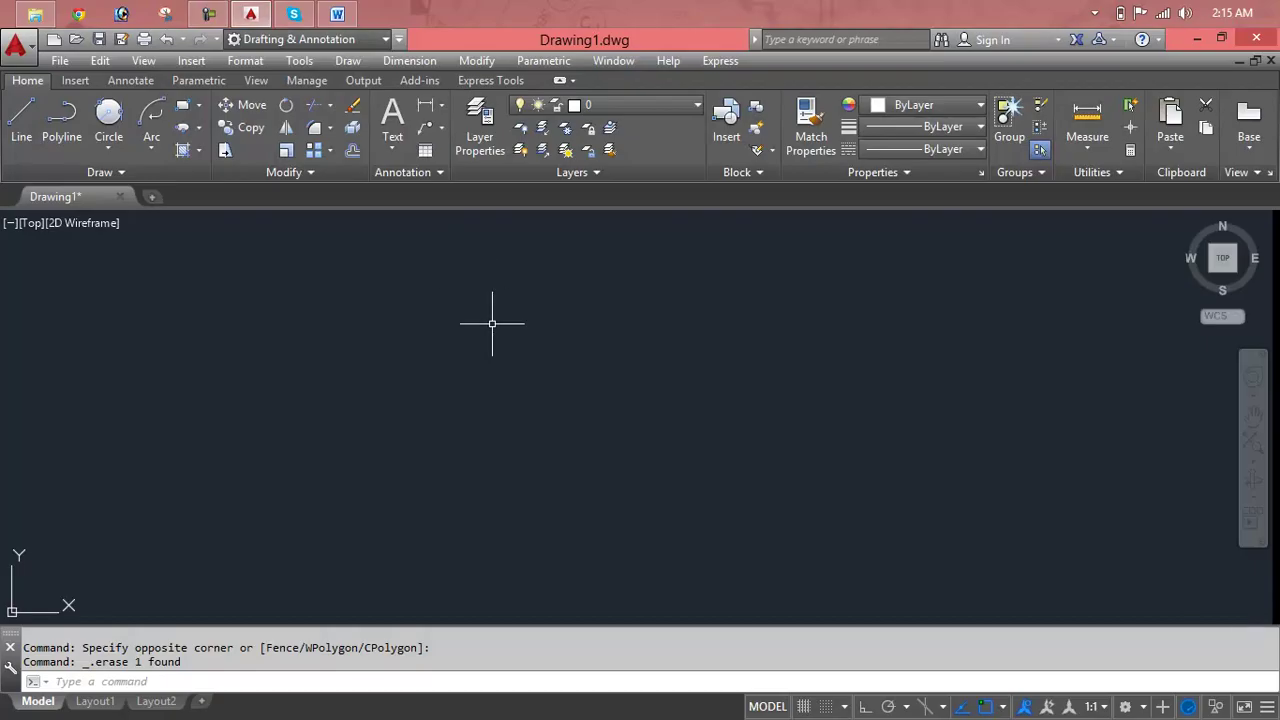
key(Escape)
key(Escape)
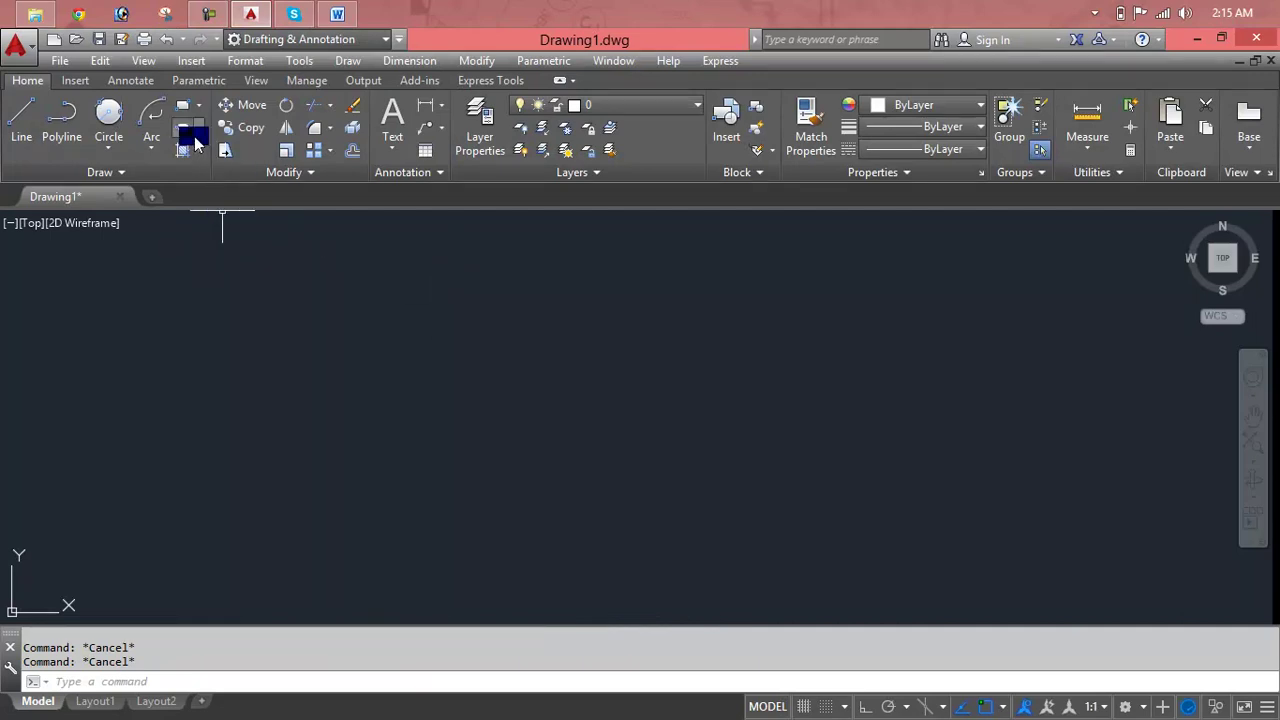
click(198, 128)
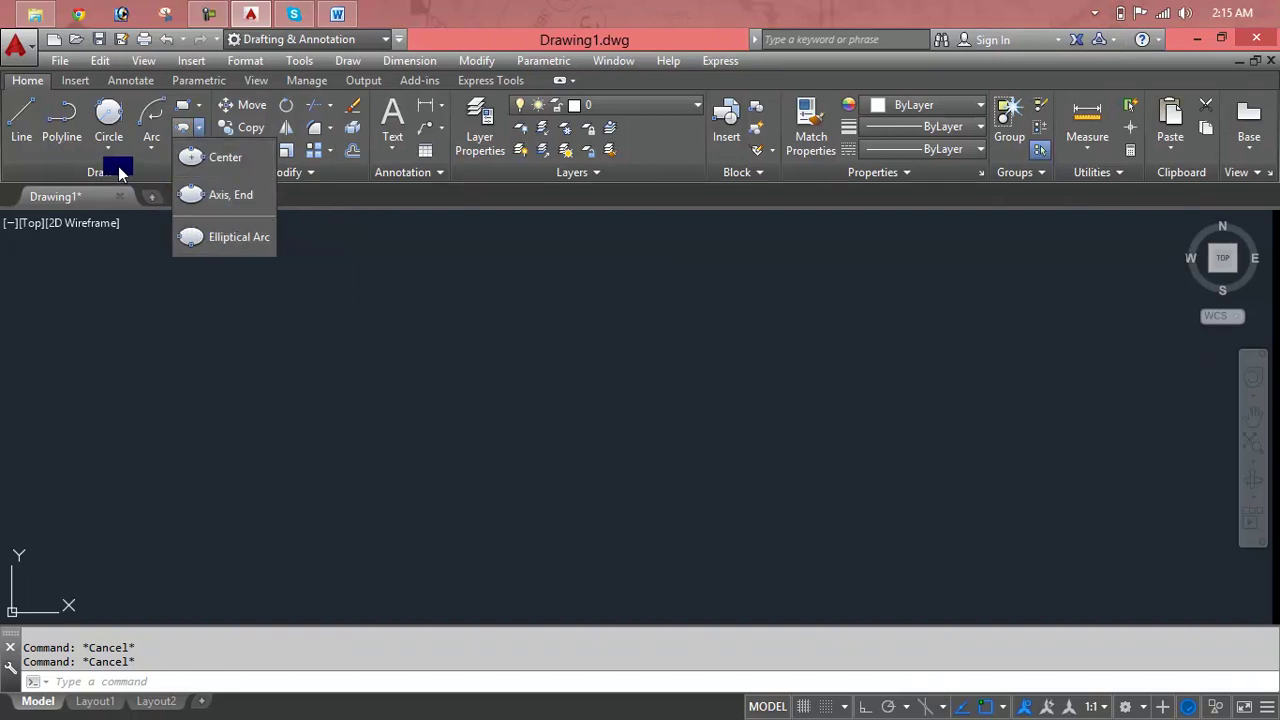
click(334, 62)
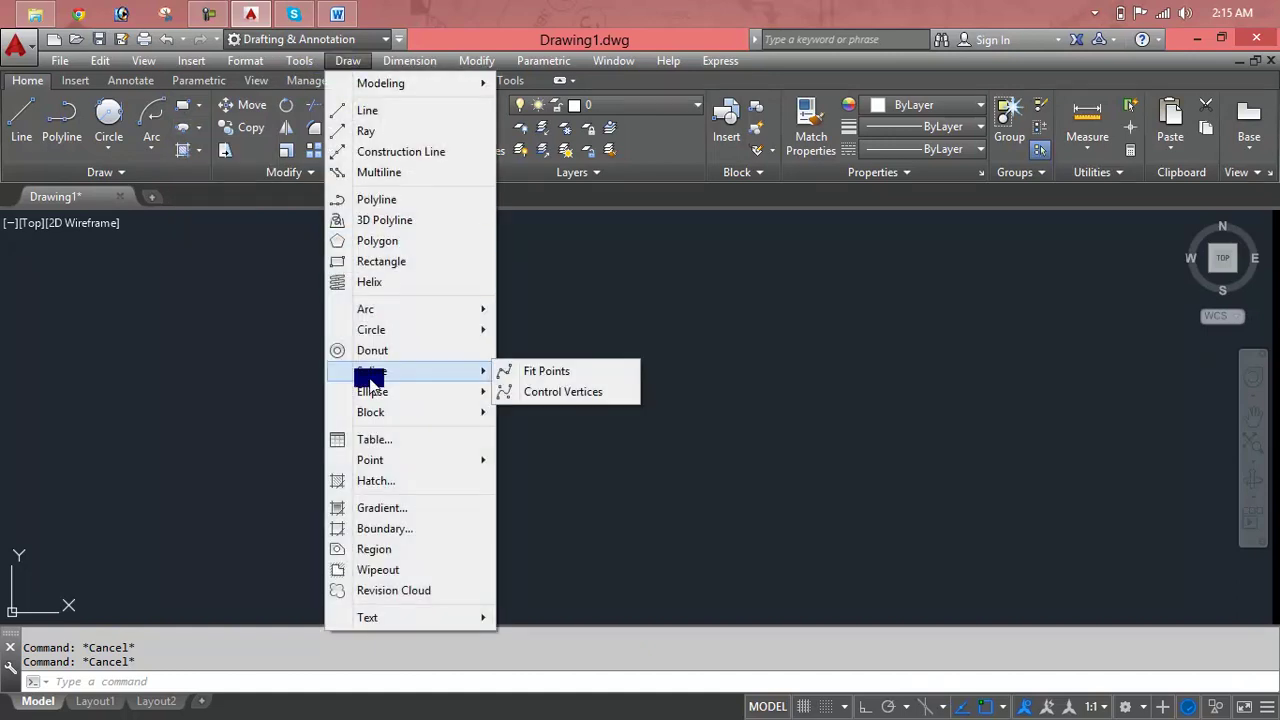
mouse_move(372, 391)
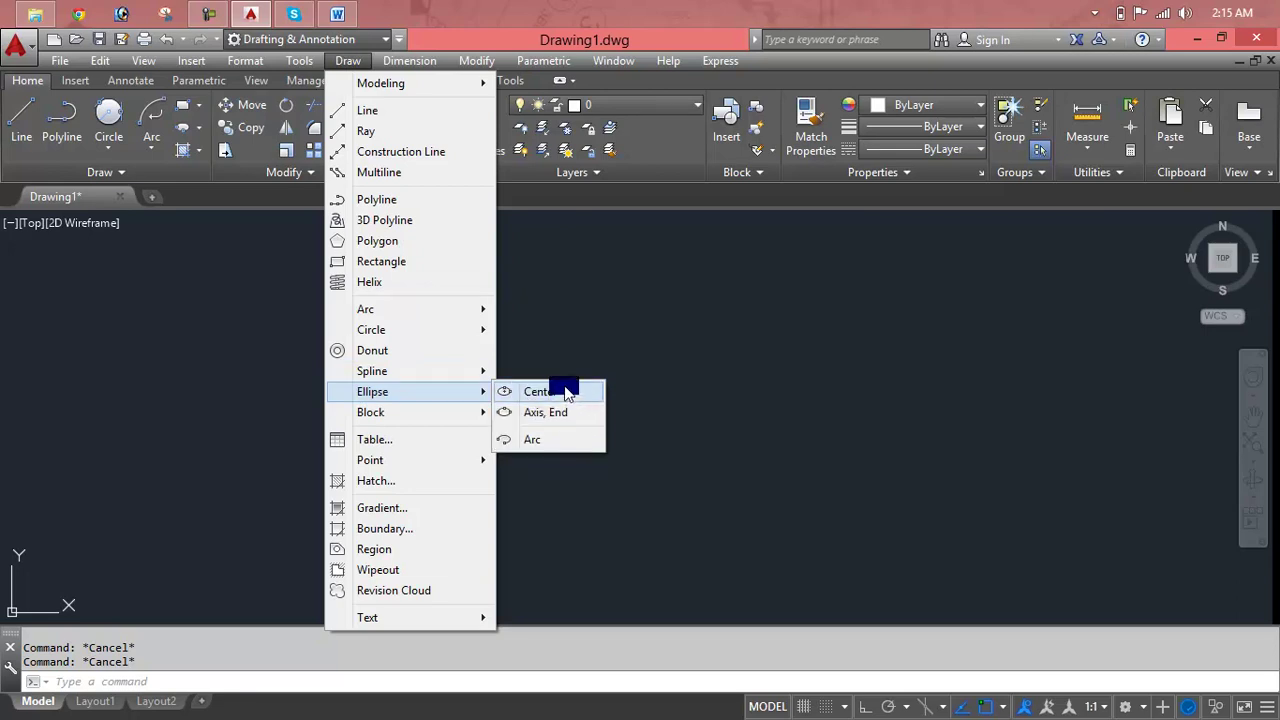
click(302, 334)
key(Escape)
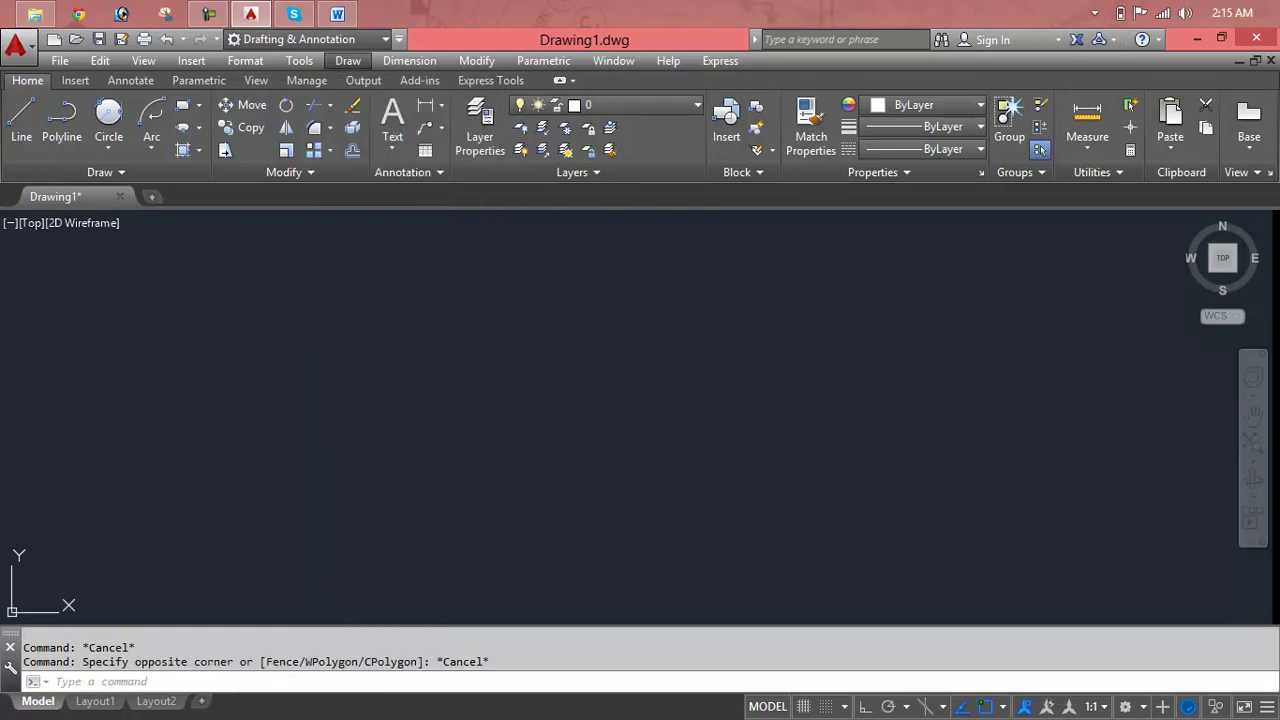
click(459, 418)
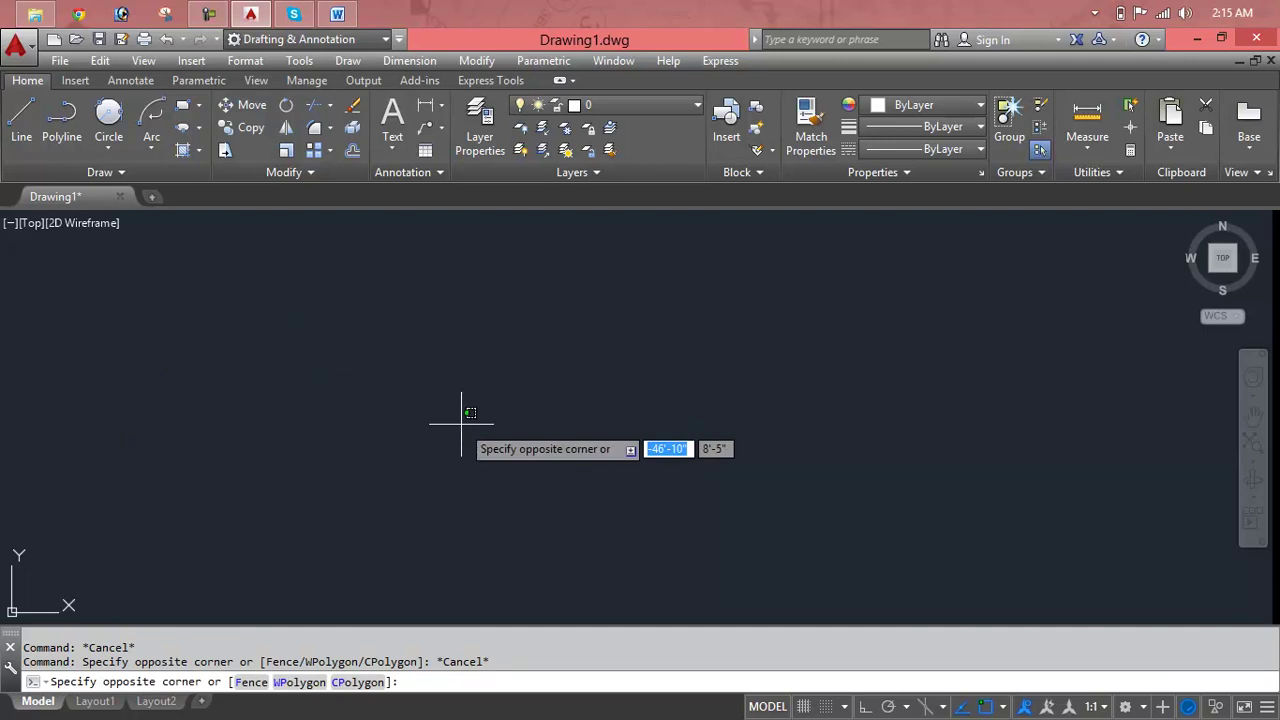
text(el)
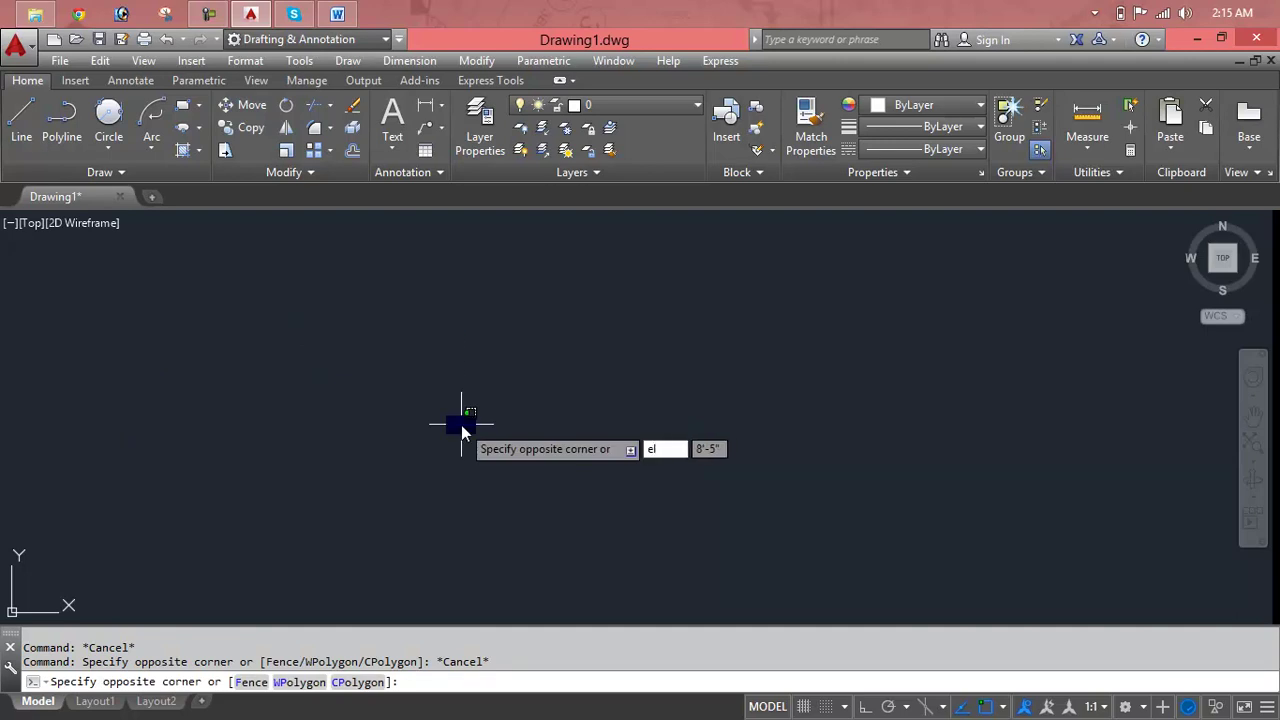
text(p)
key(Escape)
key(Escape)
key(Escape)
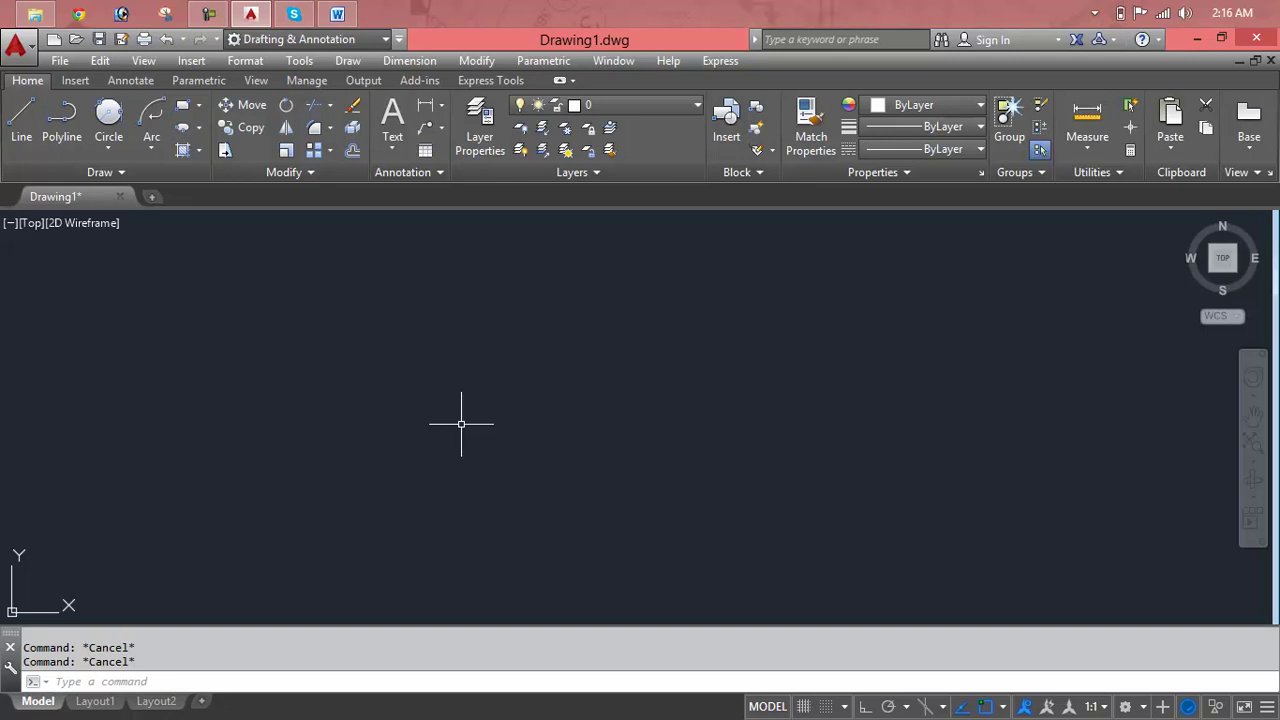
text(e)
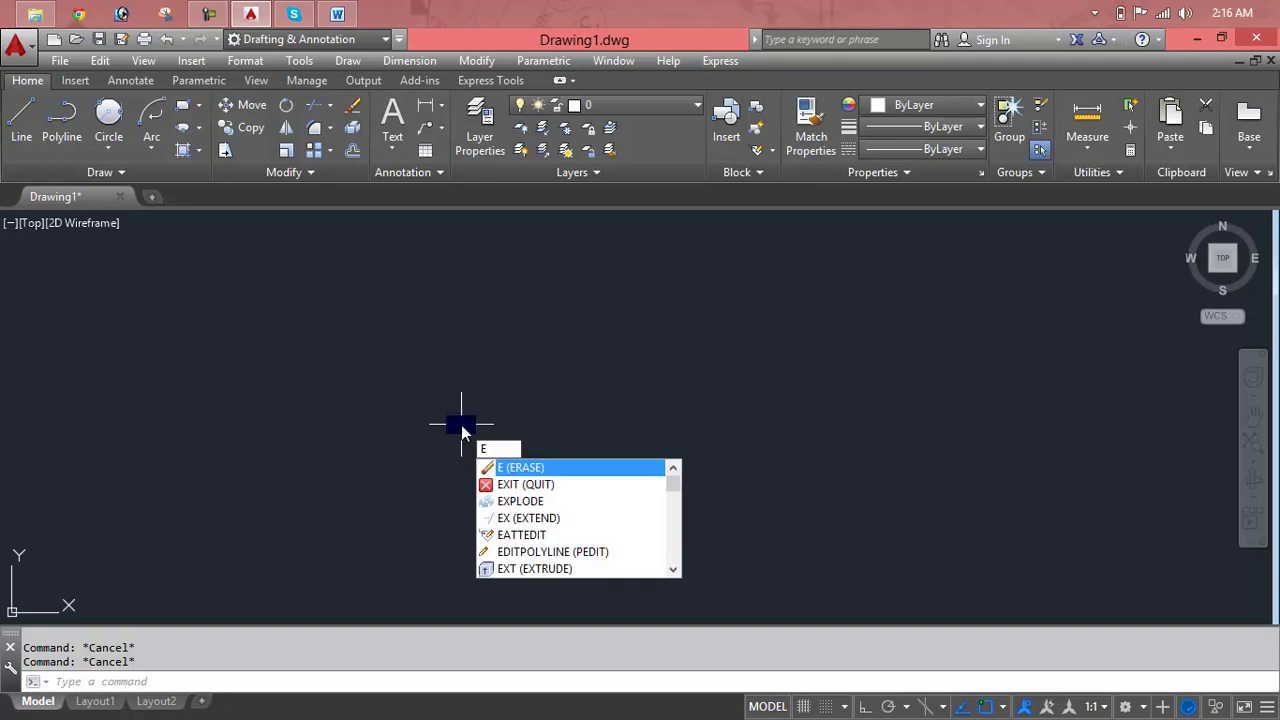
text(lp)
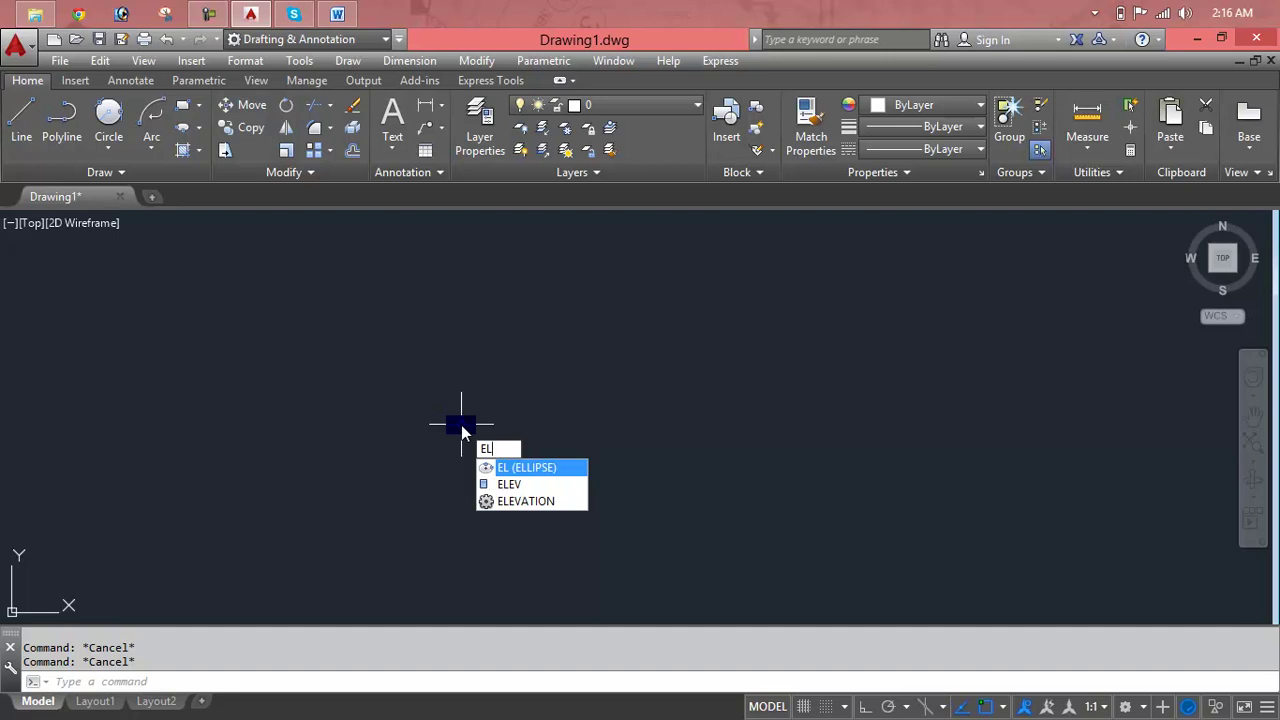
key(Return)
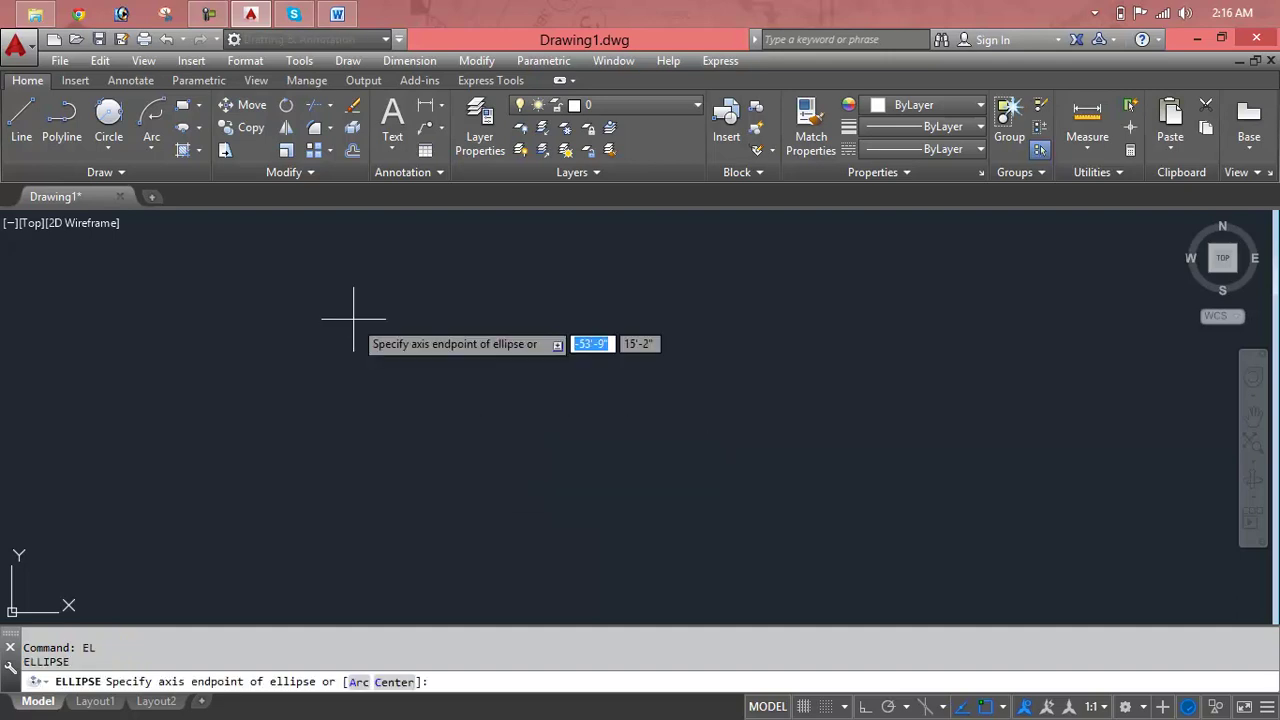
click(322, 398)
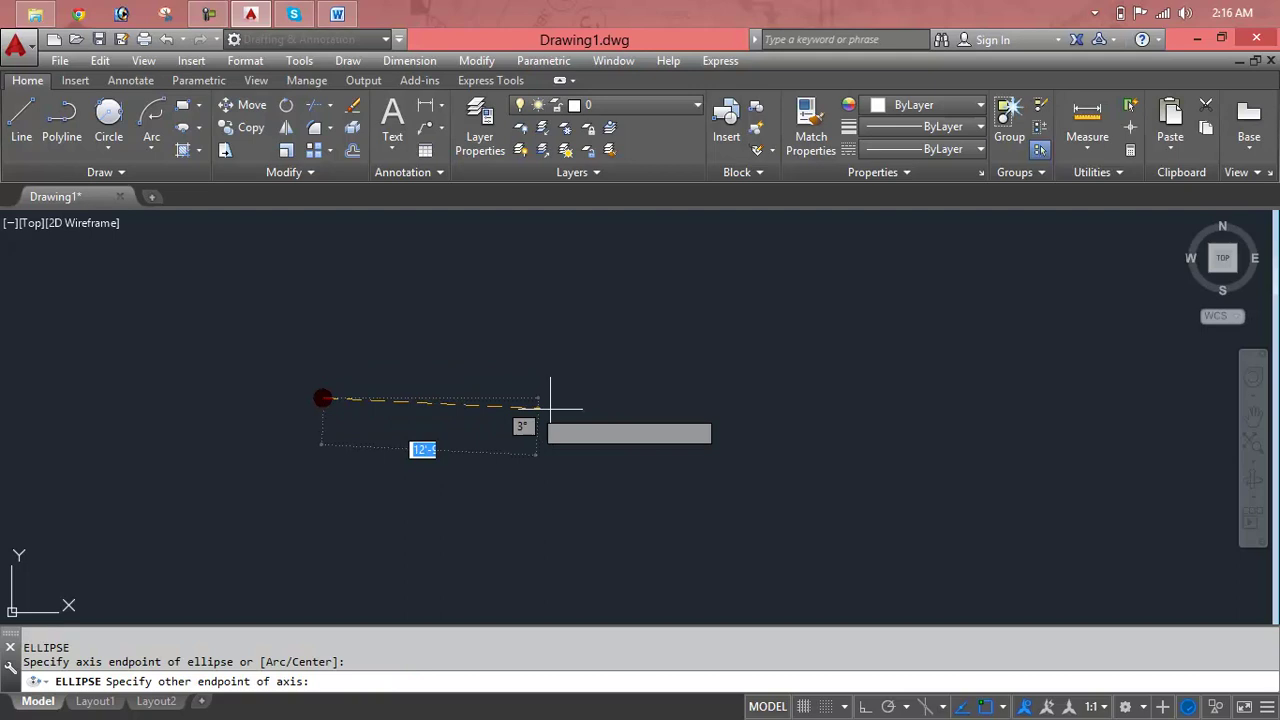
click(824, 401)
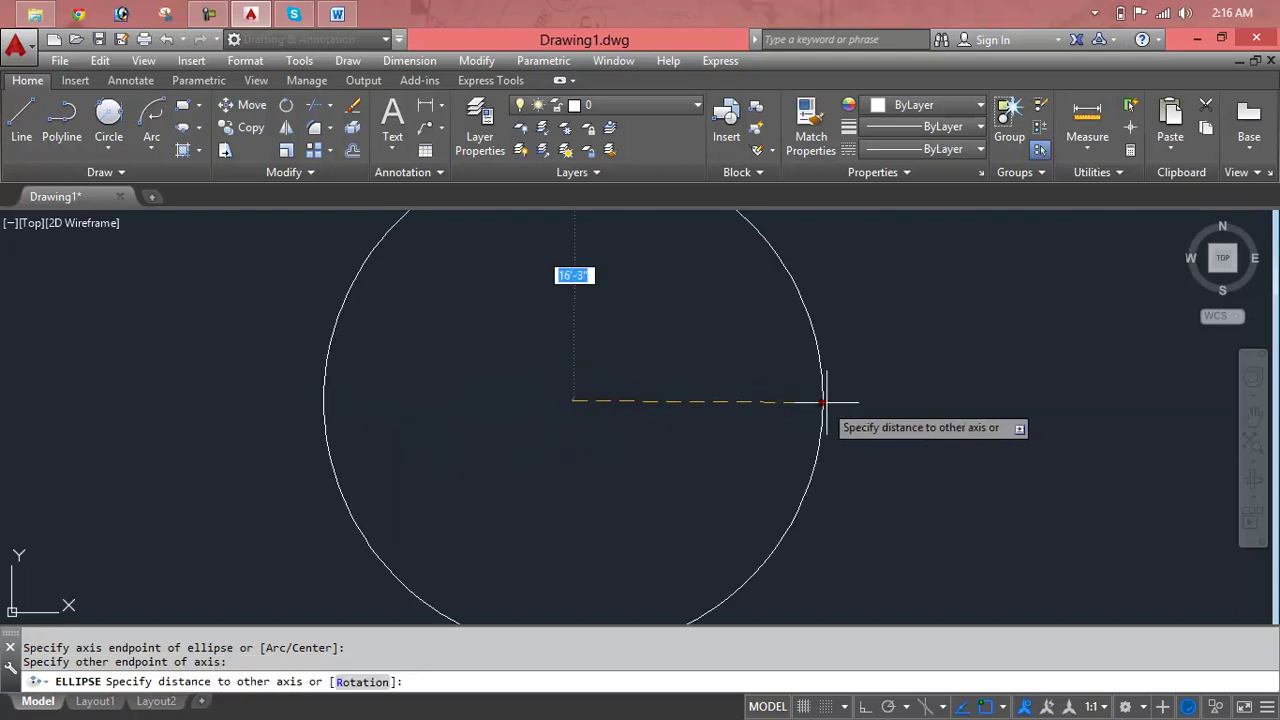
click(574, 372)
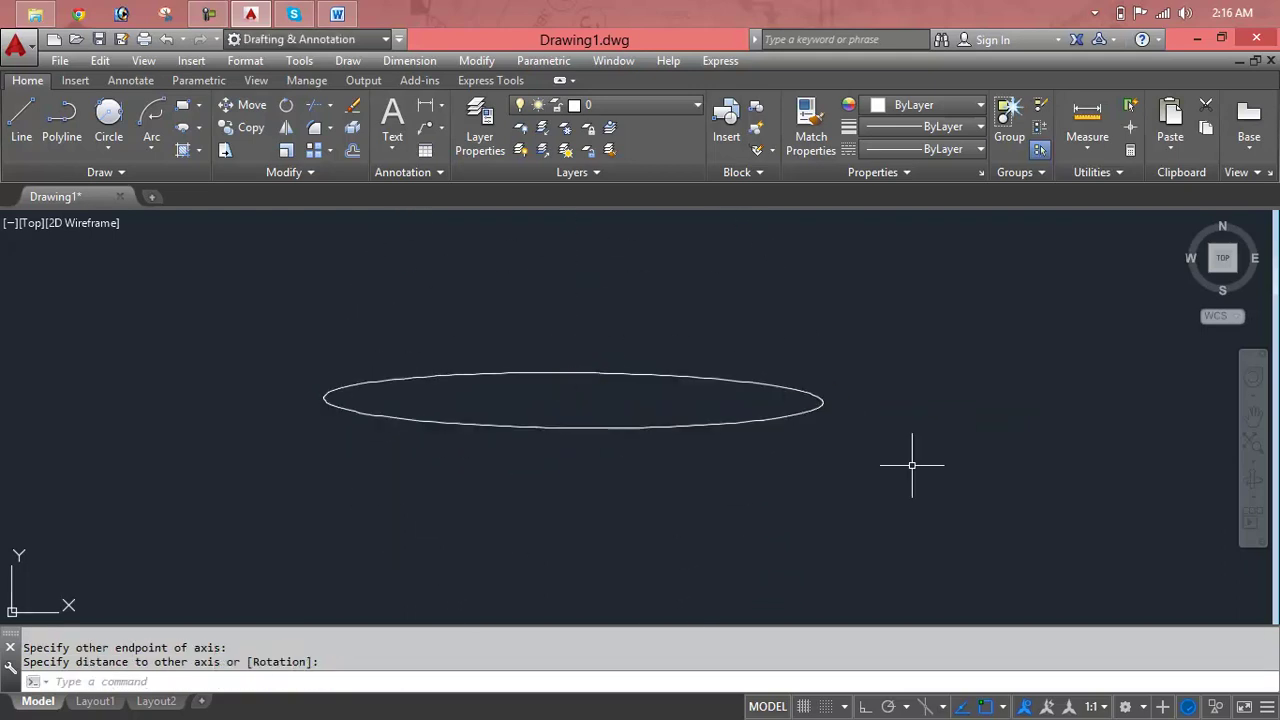
drag(952, 460, 726, 428)
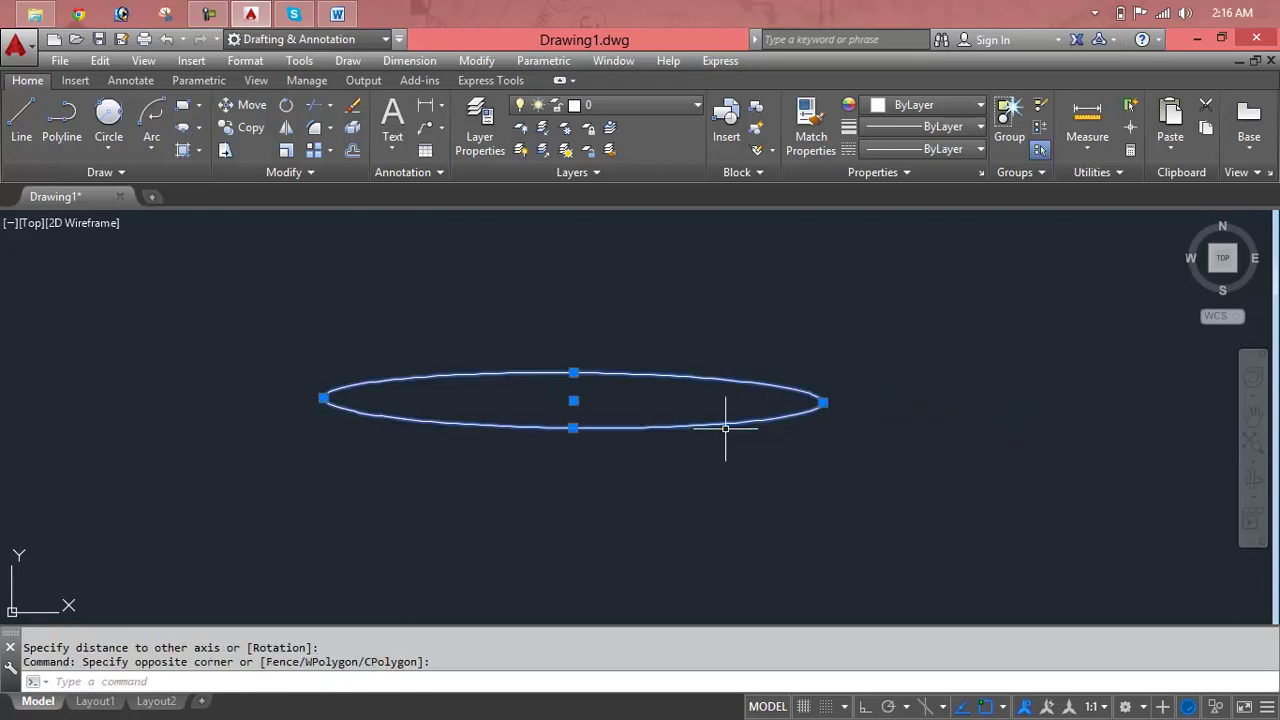
key(Delete)
Step: Draw an ellipse with a horizontal axis (Ortho on) and other-axis distance 5 using EL
text(E)
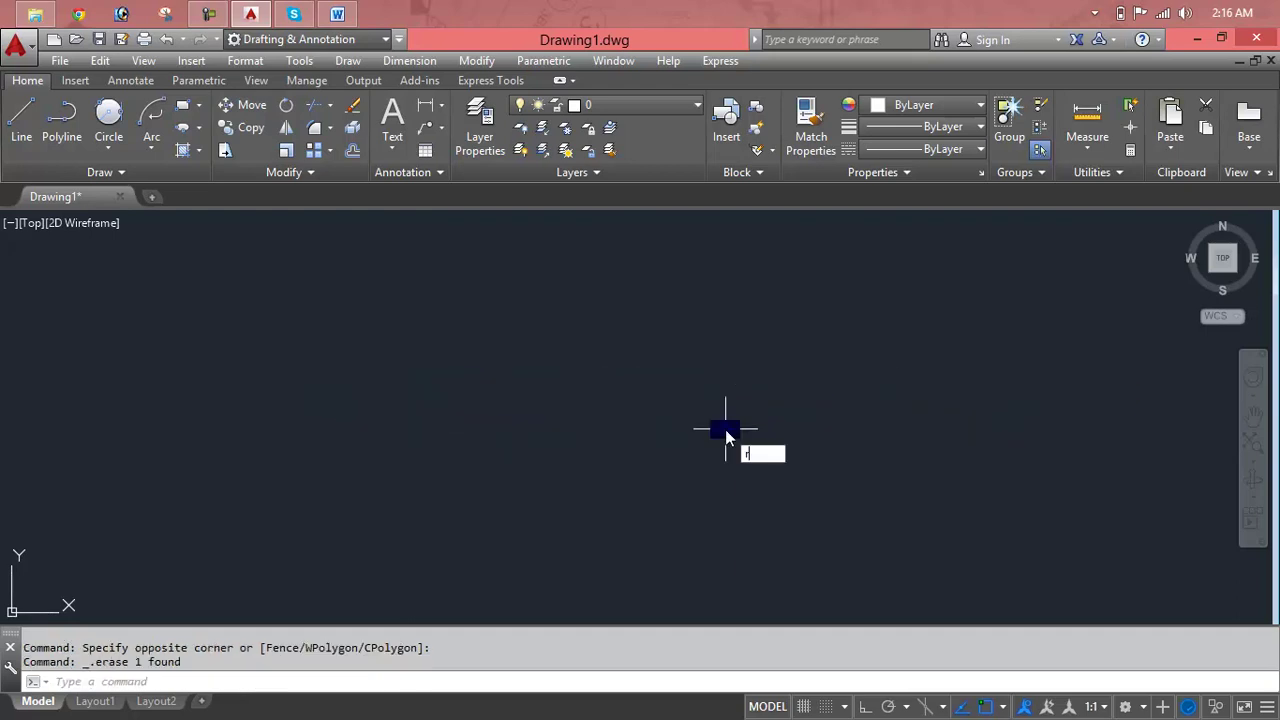
text(L)
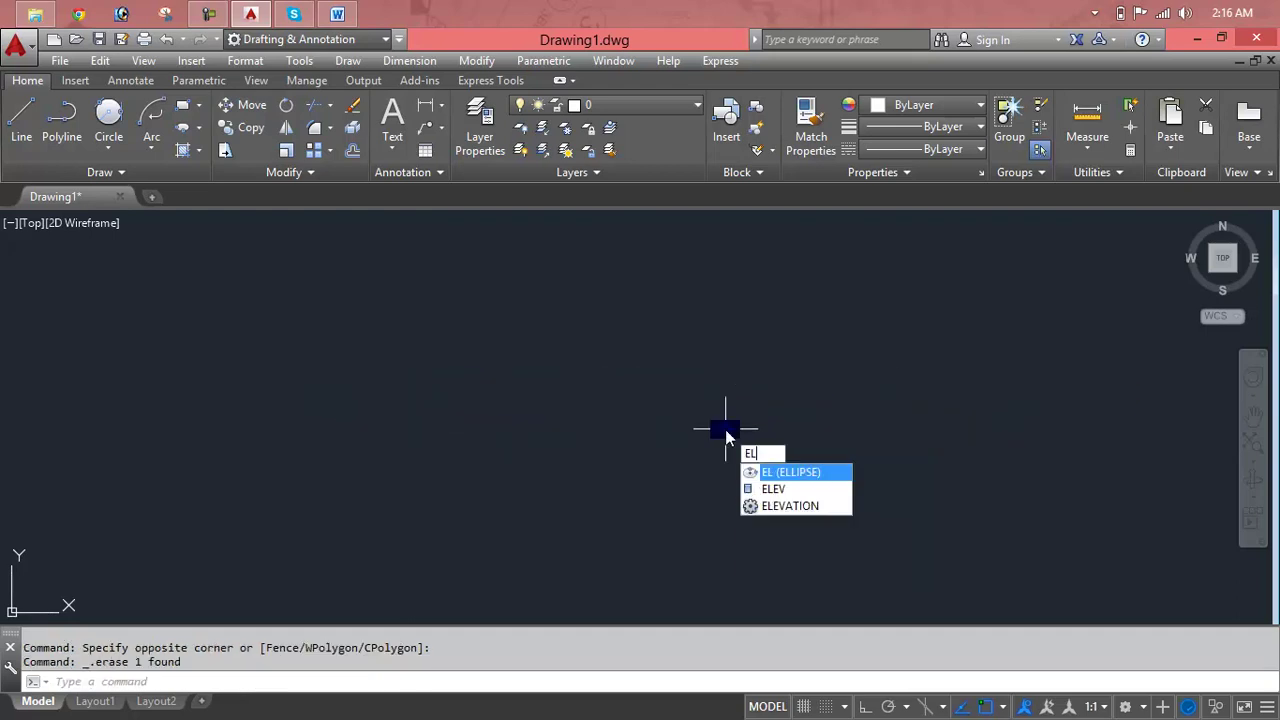
key(Return)
click(396, 435)
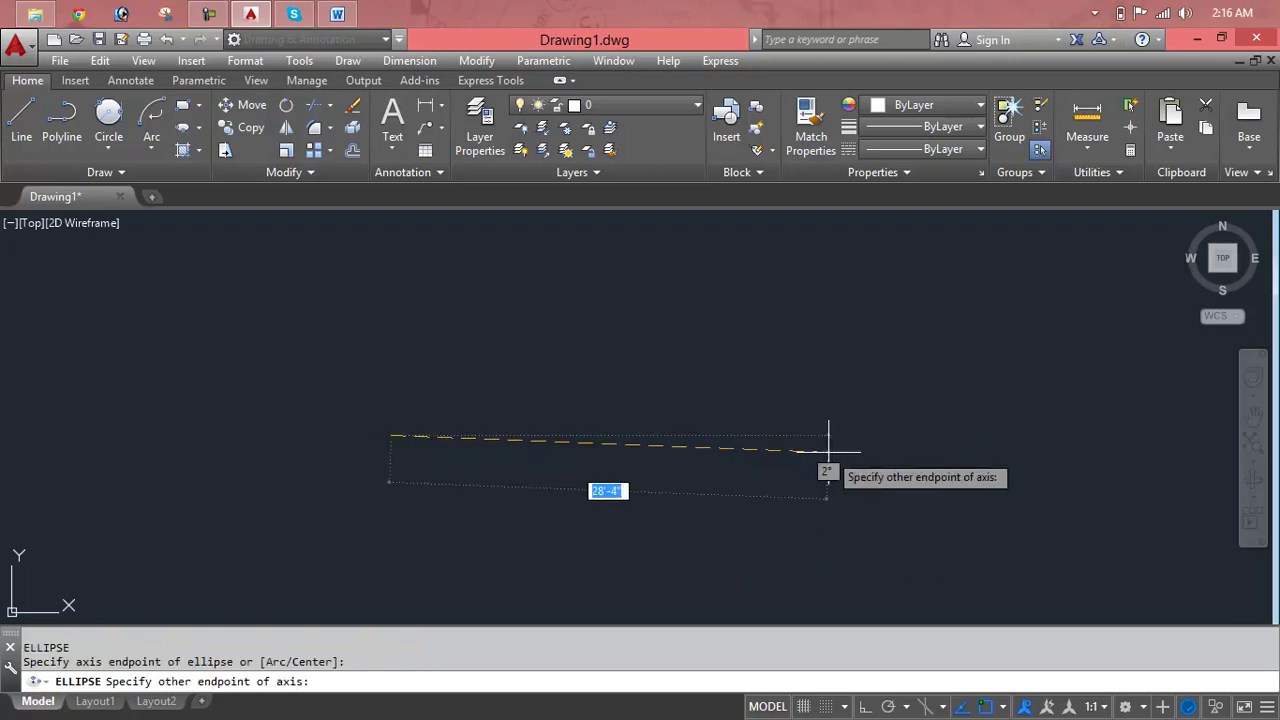
key(F8)
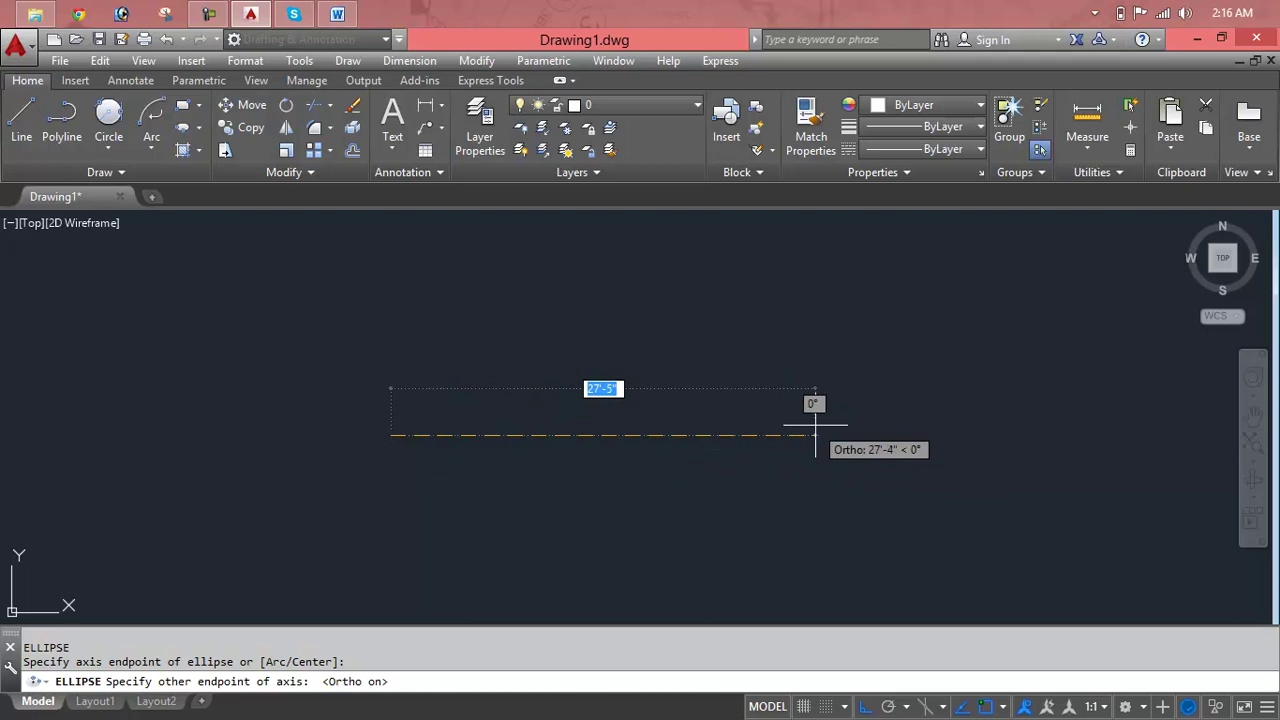
click(815, 425)
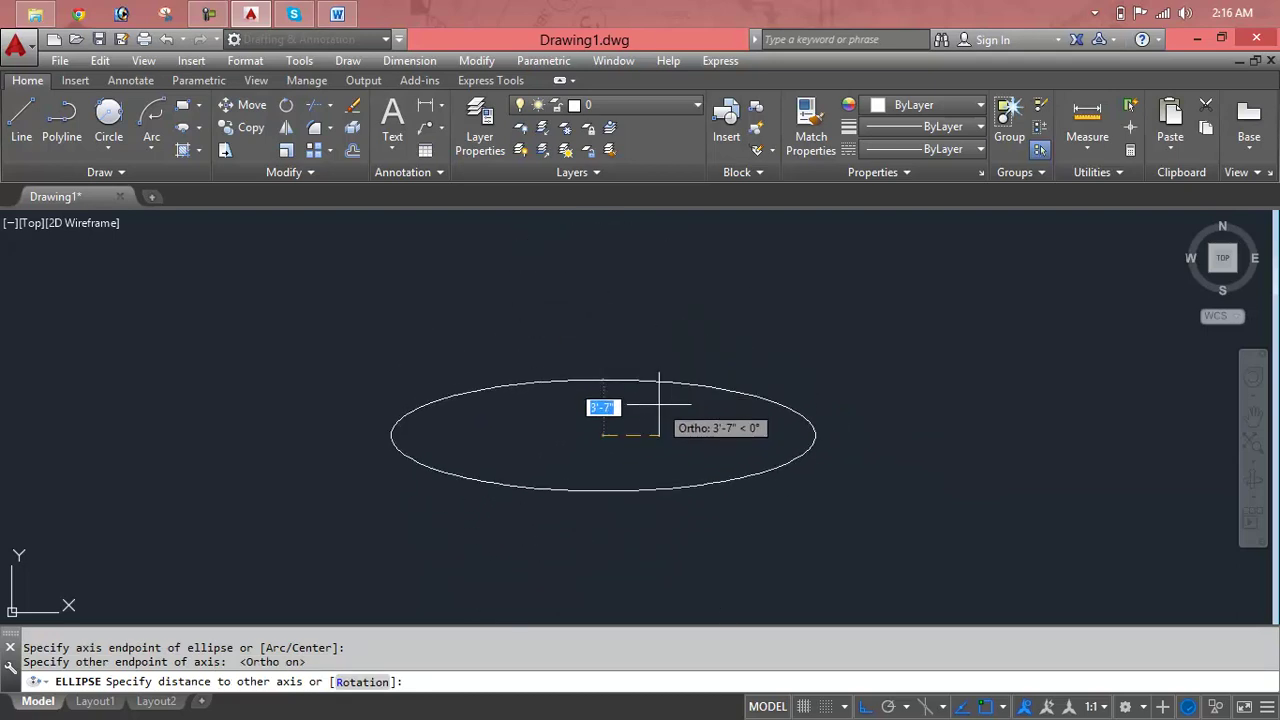
text(5)
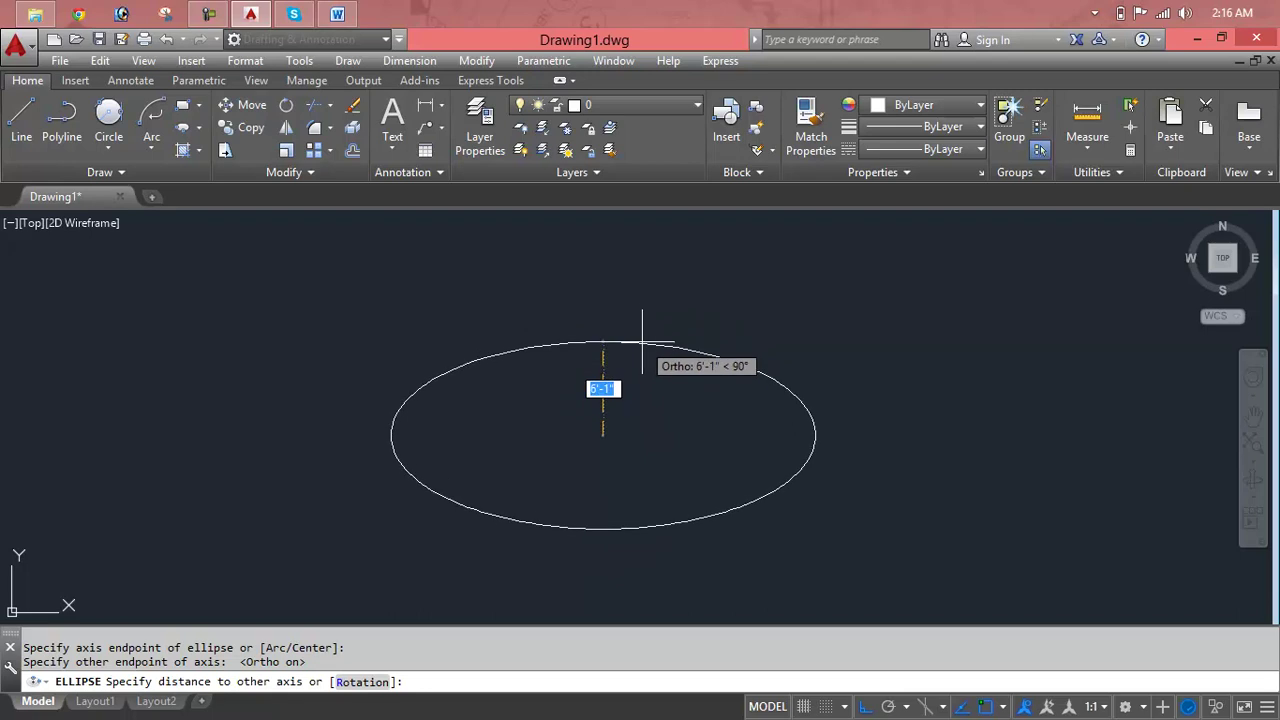
key(Return)
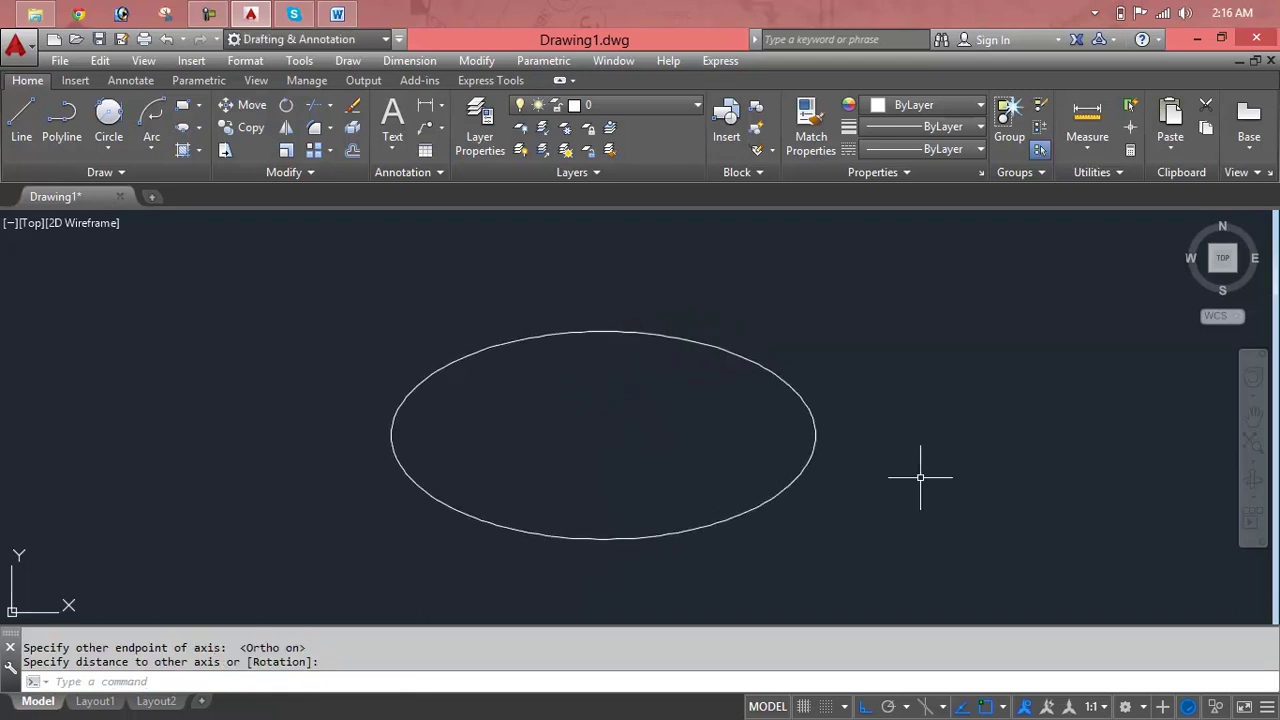
Step: Window-select the new ellipse, delete it, and cancel any remaining command
click(916, 337)
click(721, 444)
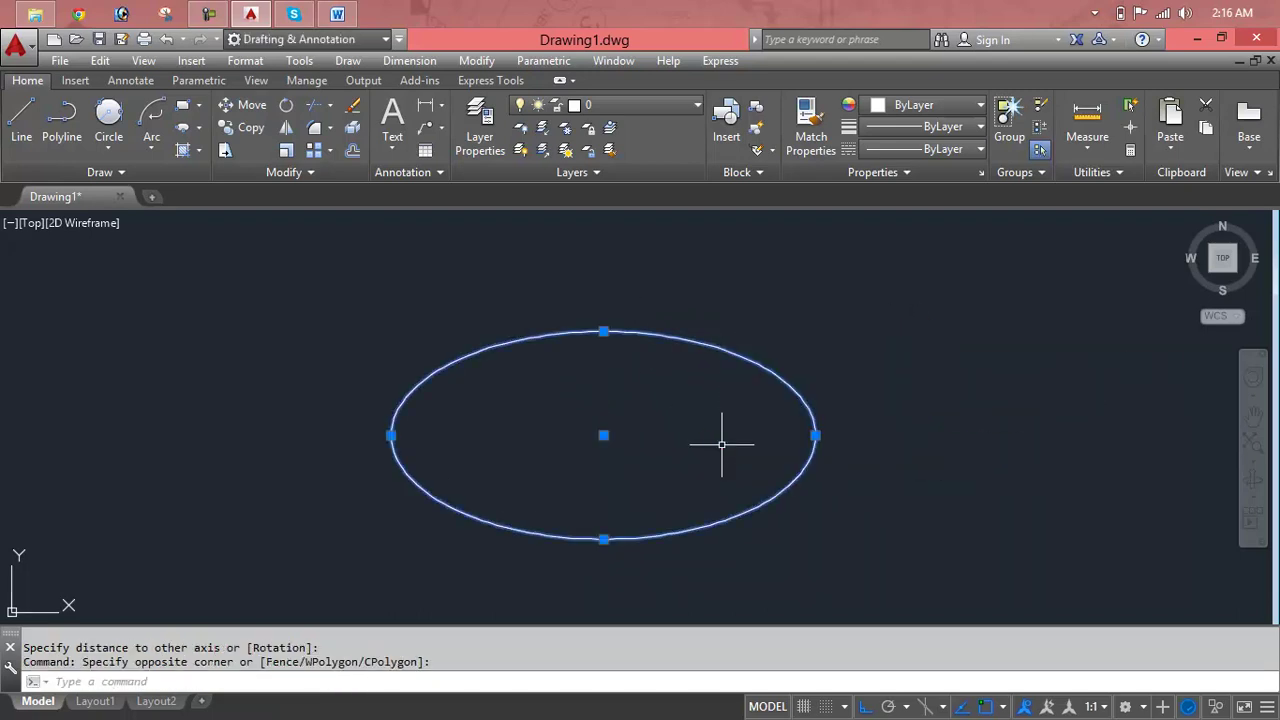
key(Delete)
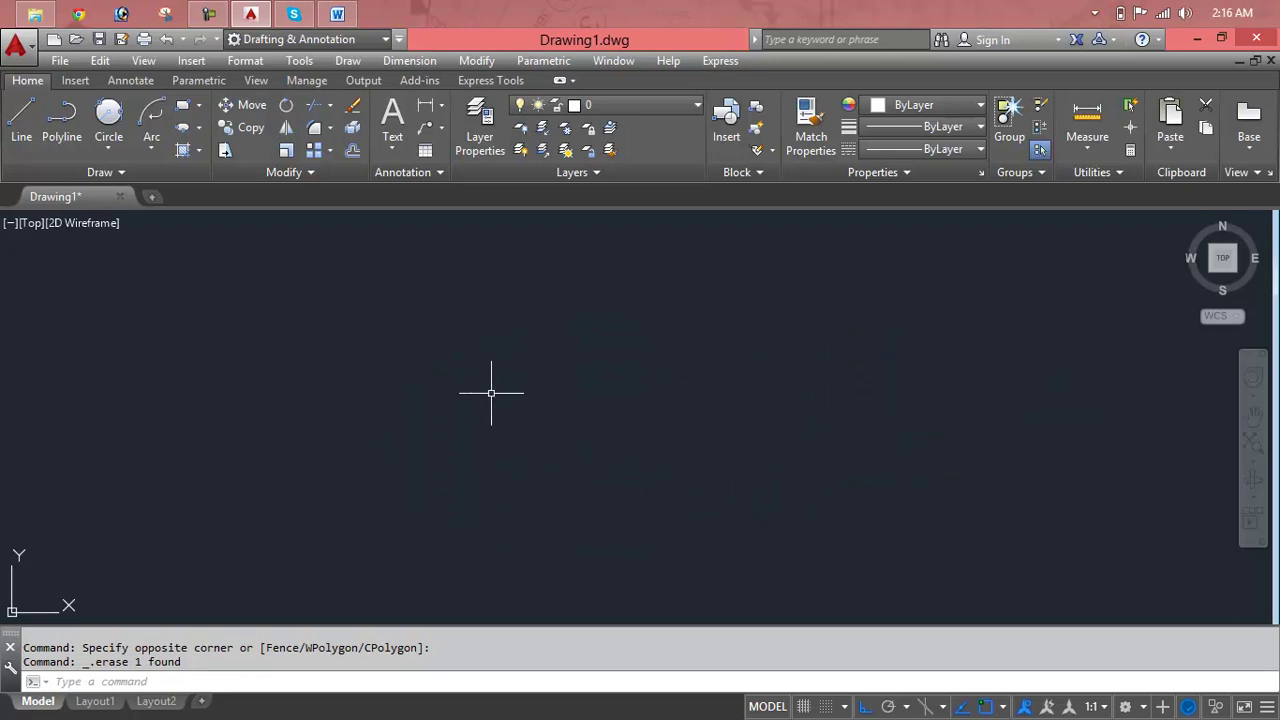
key(Escape)
key(Escape)
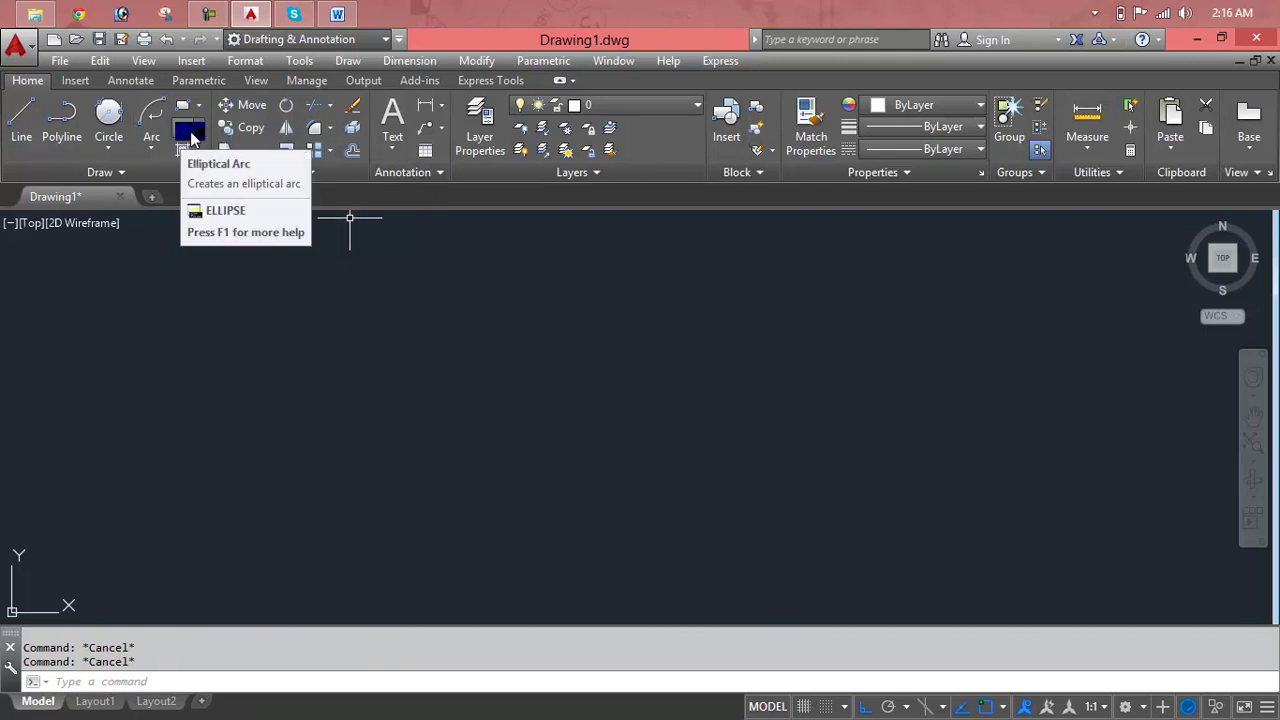
click(201, 129)
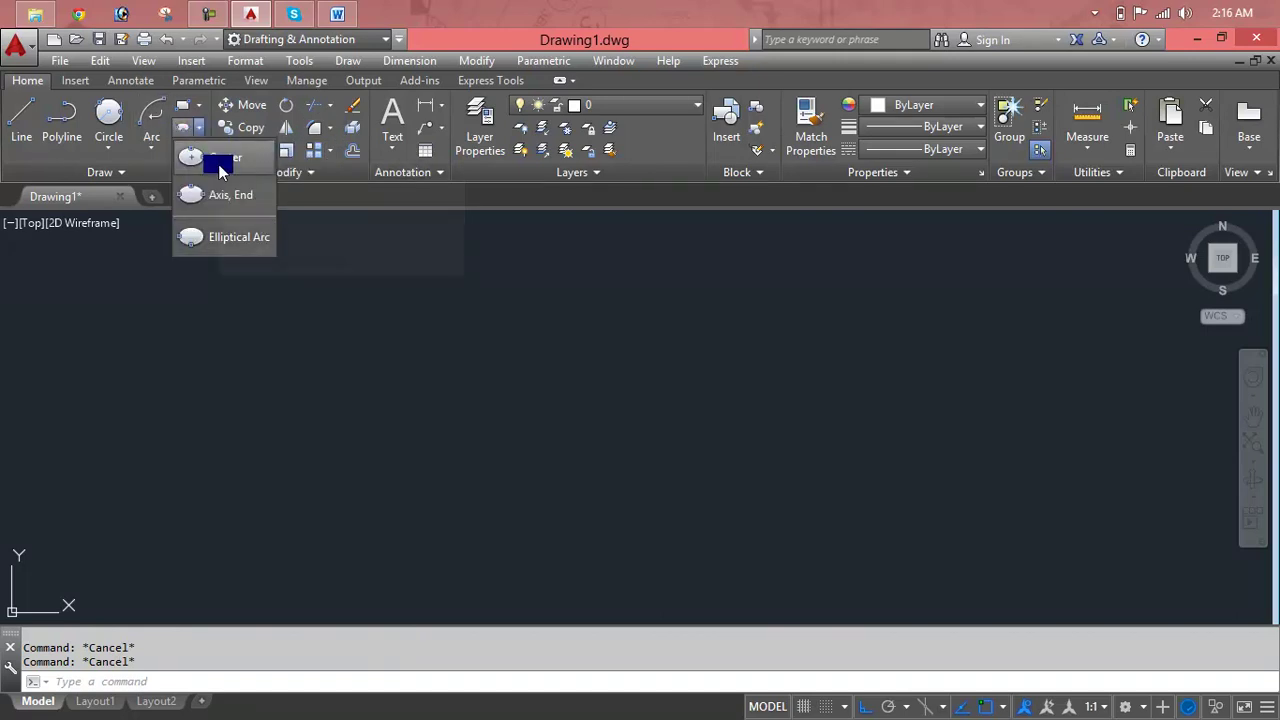
click(221, 170)
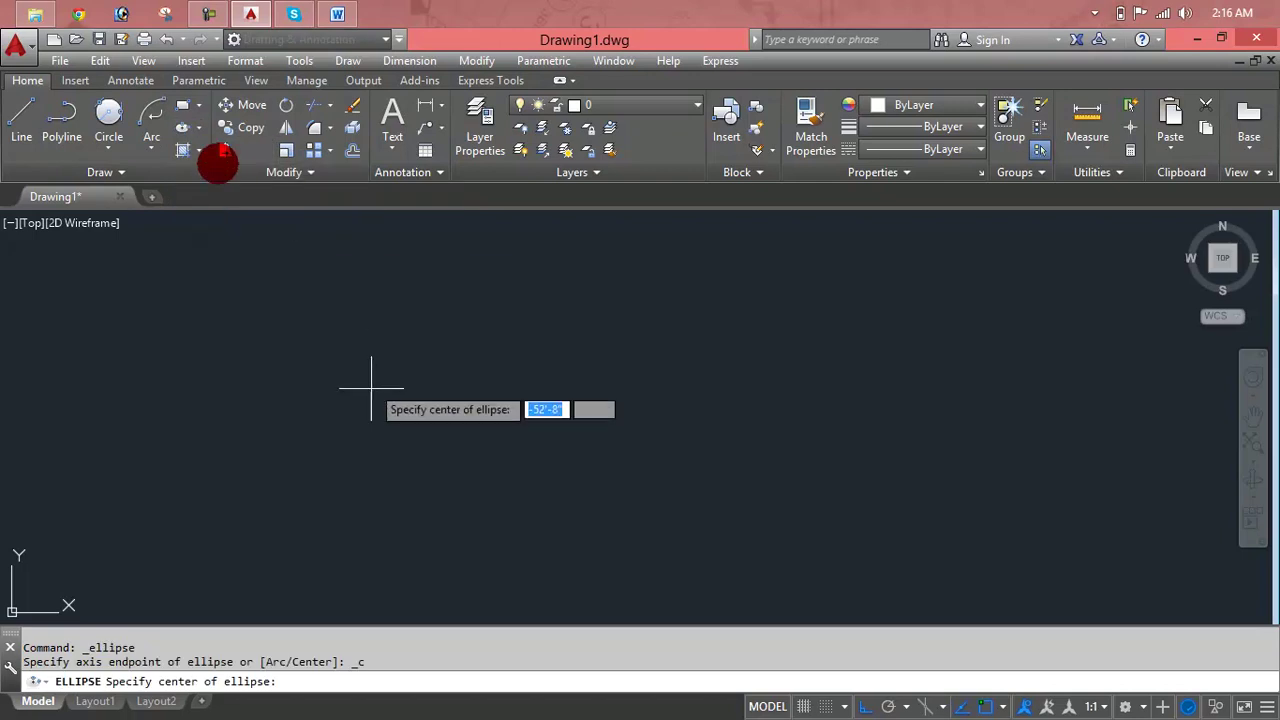
click(298, 435)
click(740, 435)
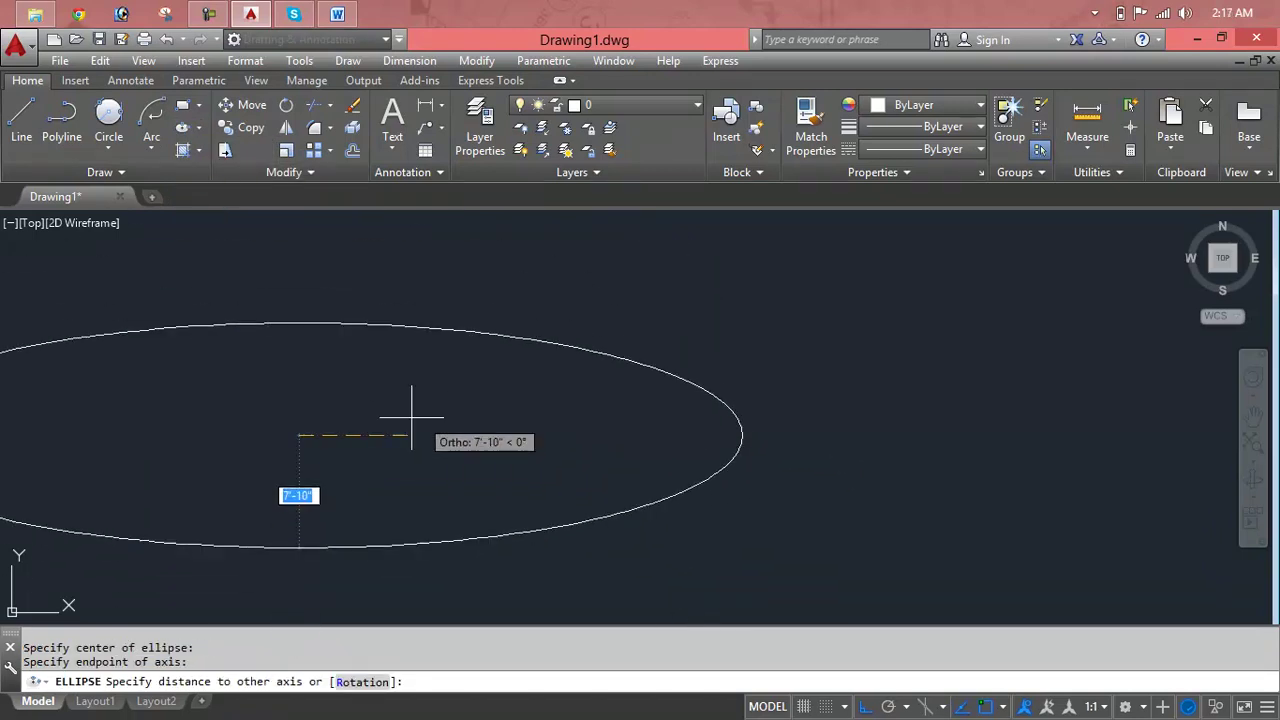
click(378, 406)
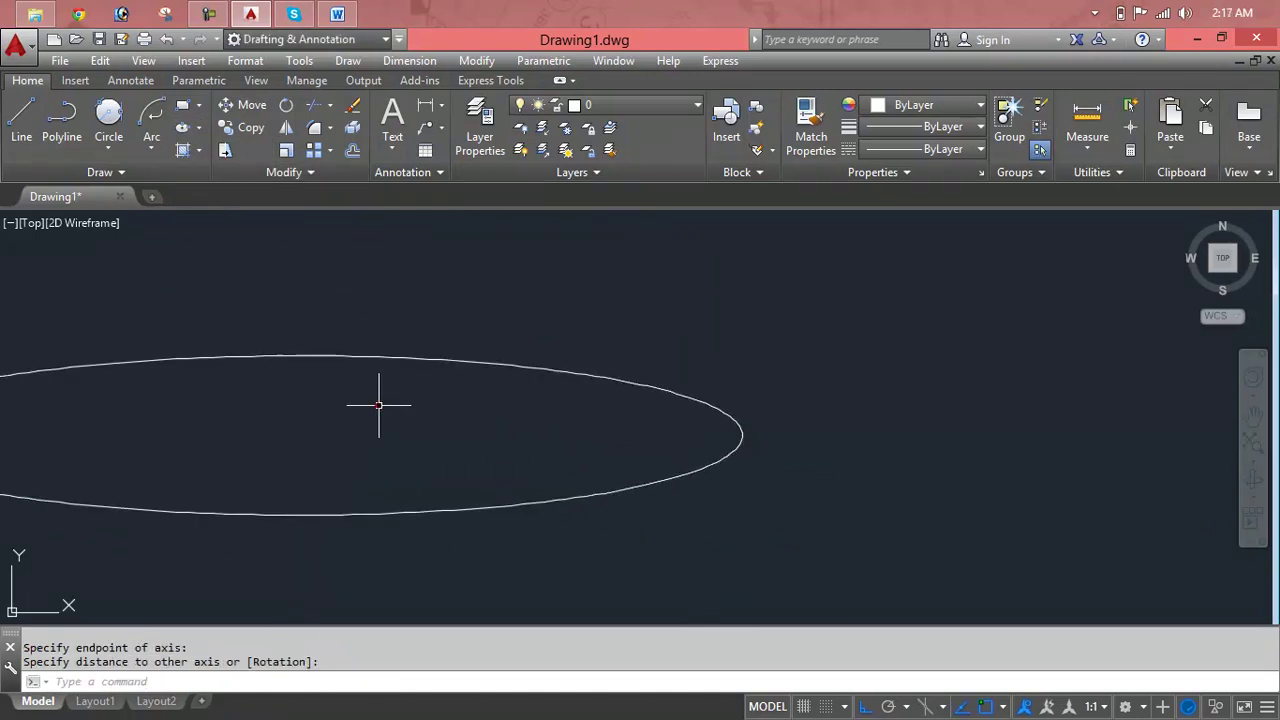
click(414, 357)
key(Delete)
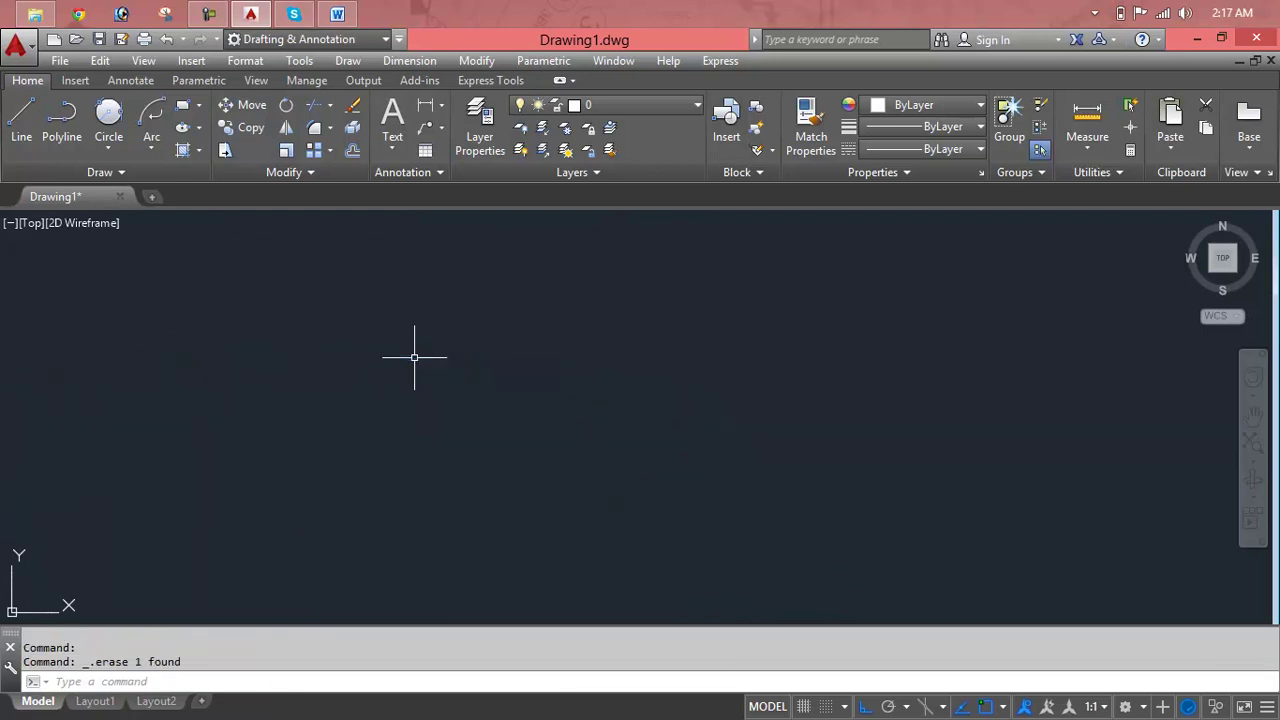
Step: Start EL with the Arc option and define a tall ellipse by its axis endpoints
text(EL)
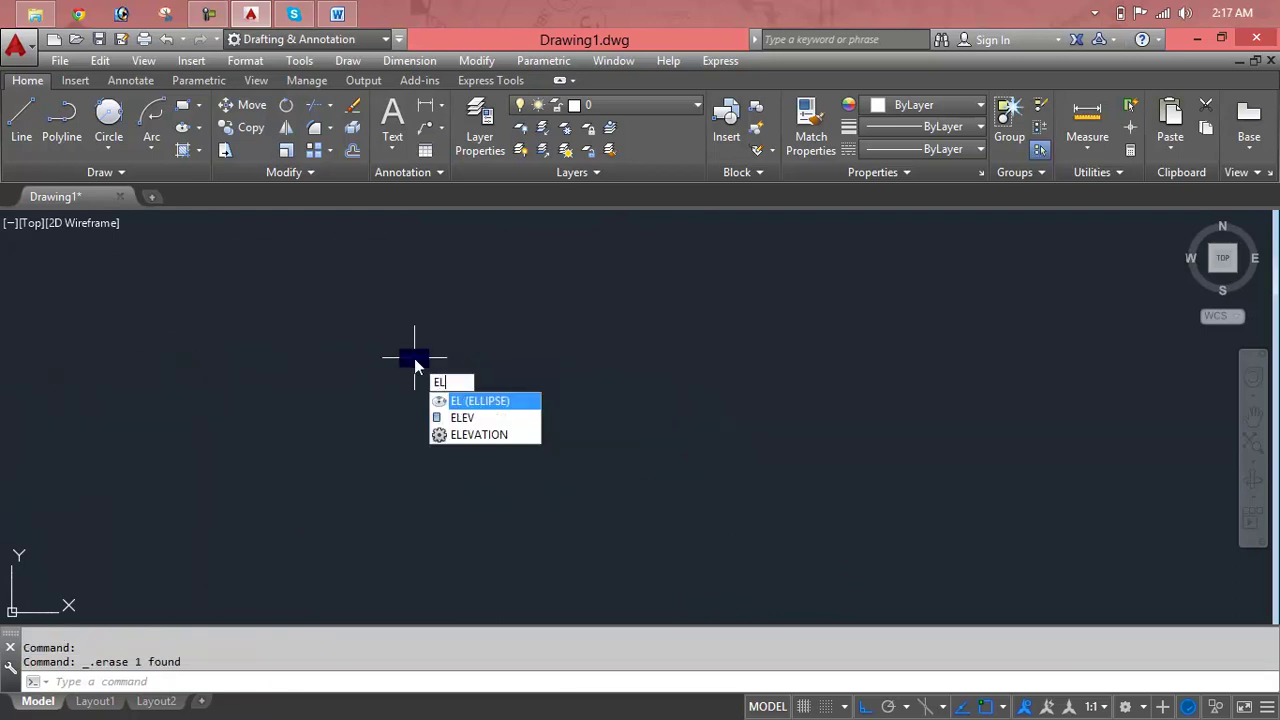
key(Return)
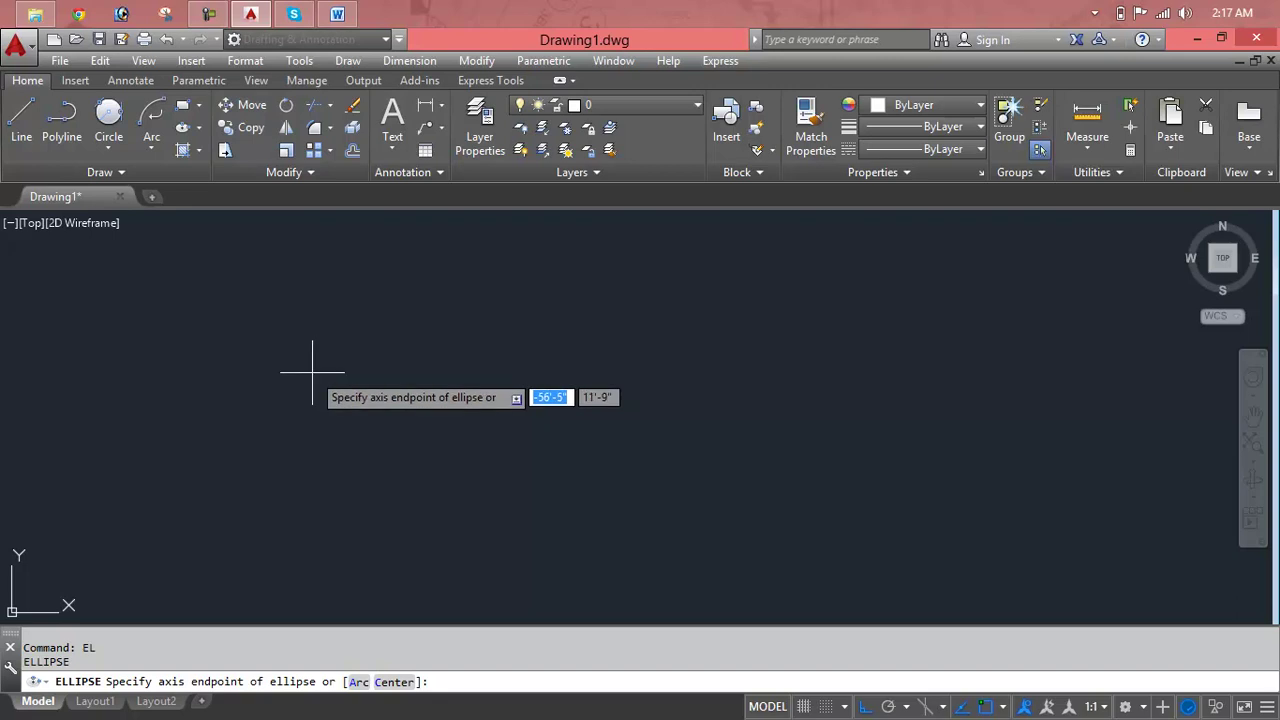
text(a)
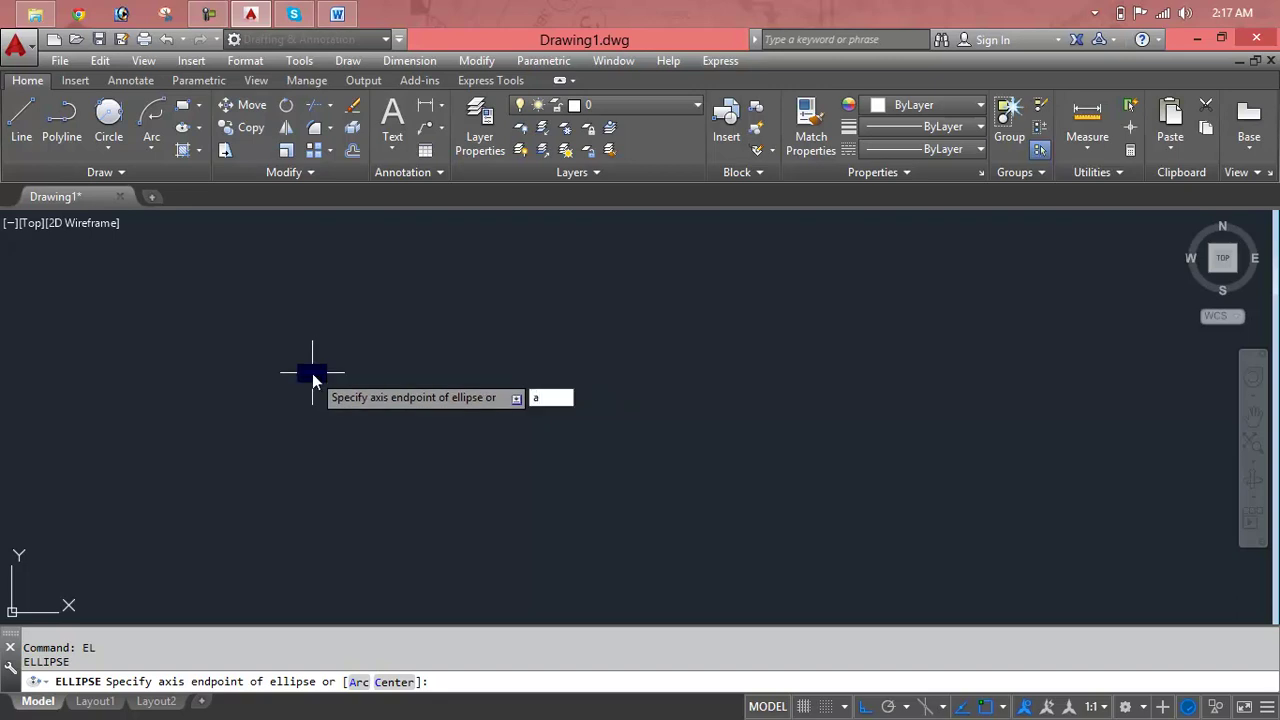
key(Return)
click(312, 372)
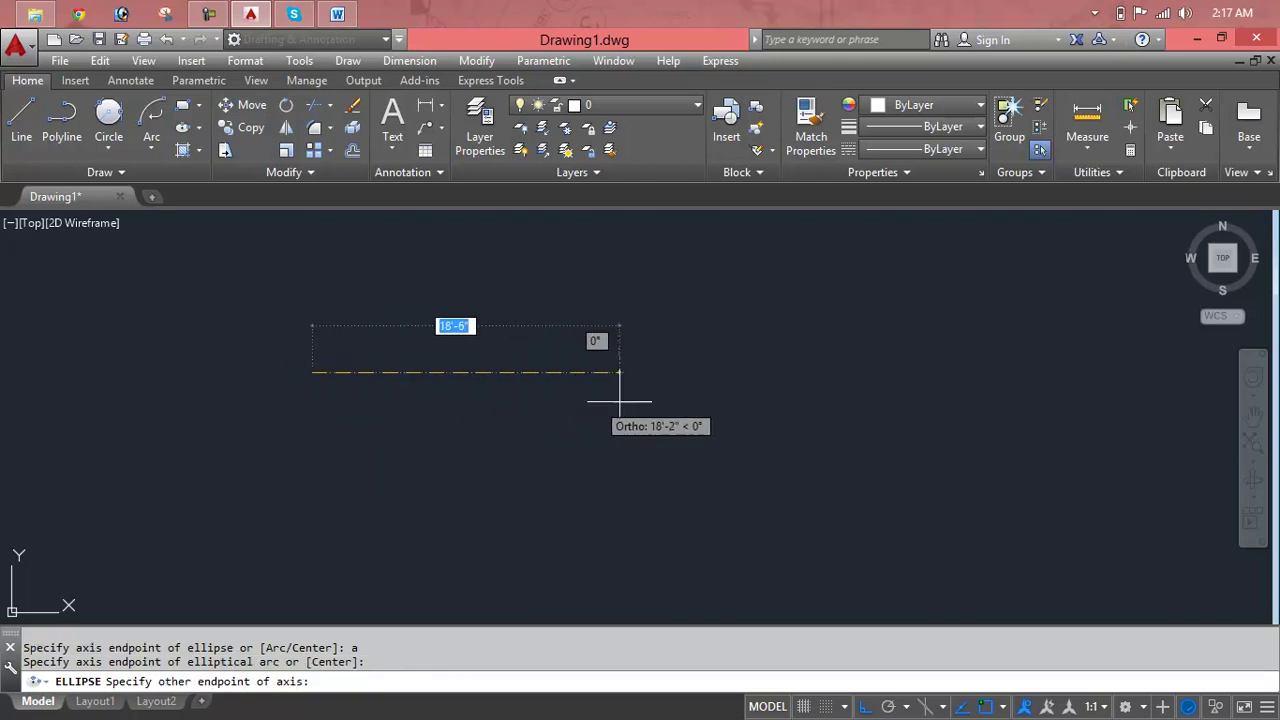
click(718, 372)
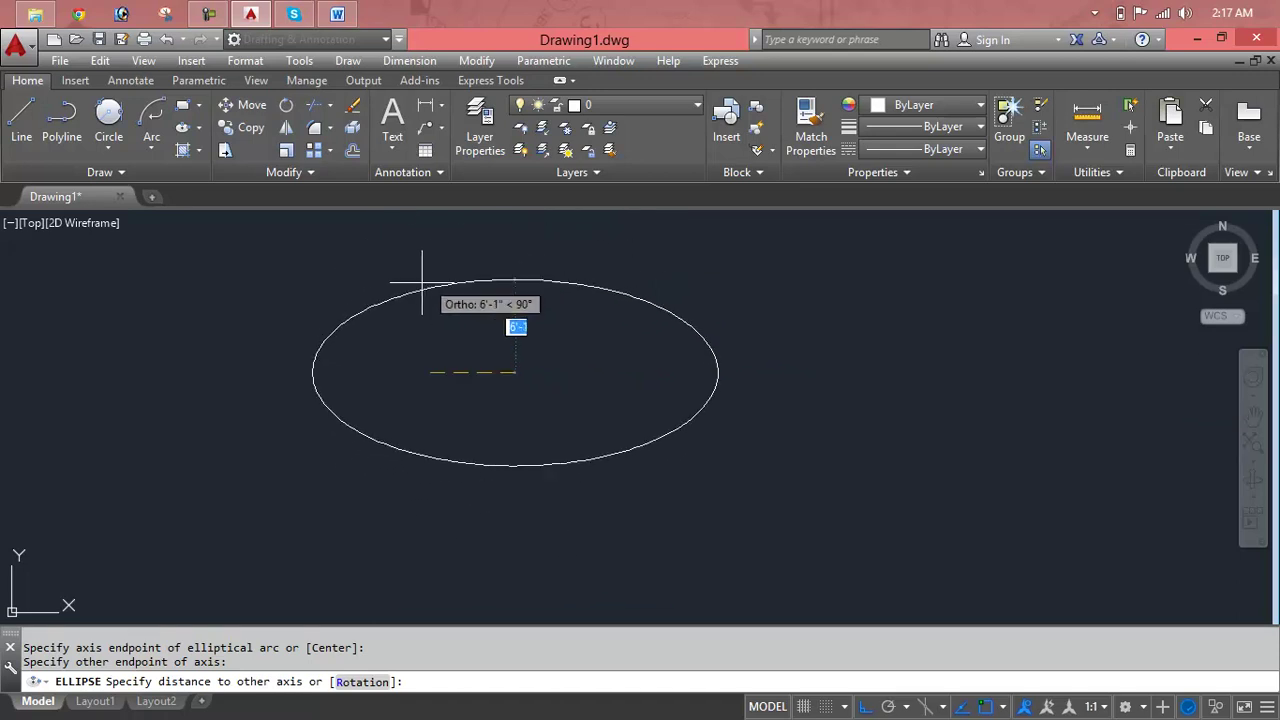
click(268, 340)
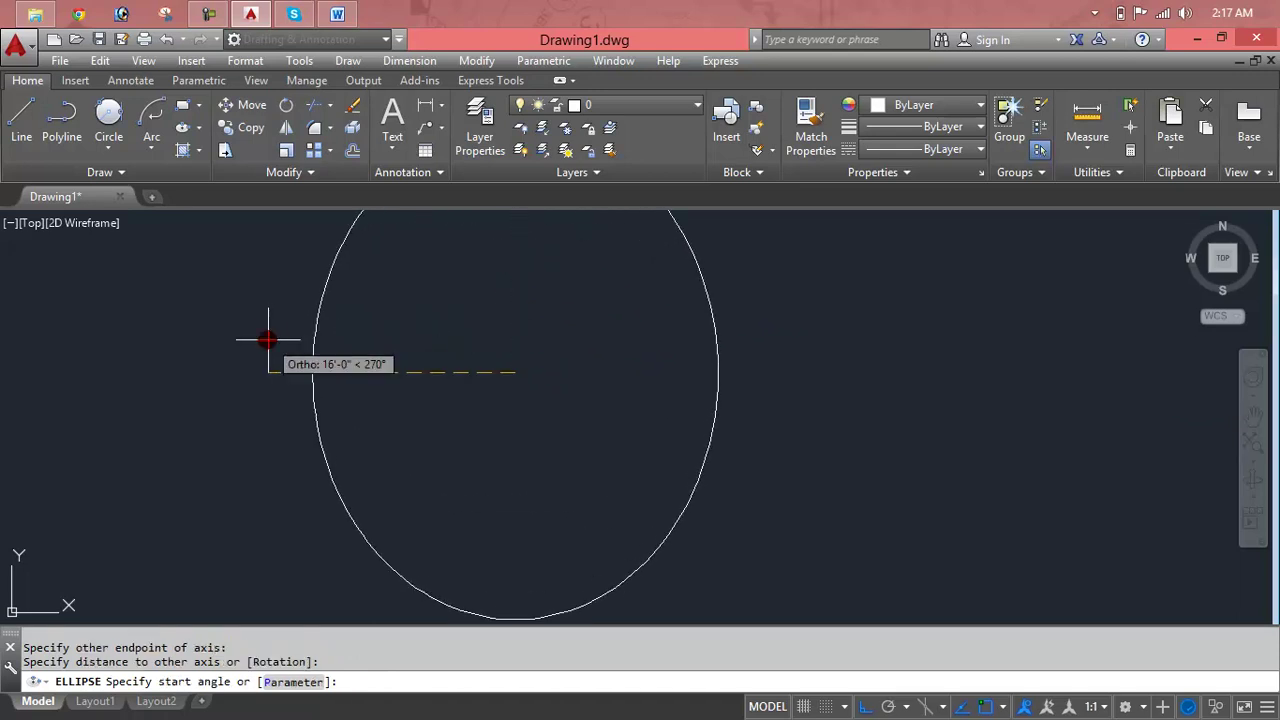
Step: Pick the start and end angles to finish the elliptical arc, then undo it
click(836, 376)
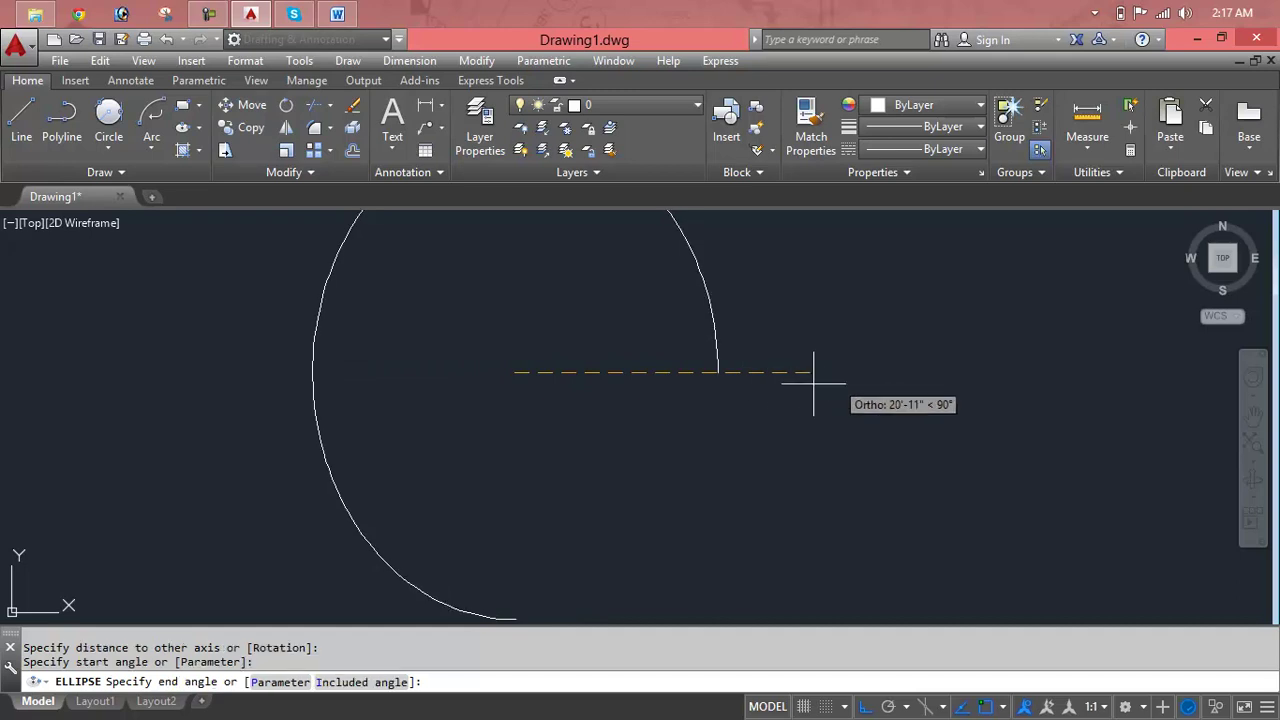
middle_drag(546, 530, 537, 440)
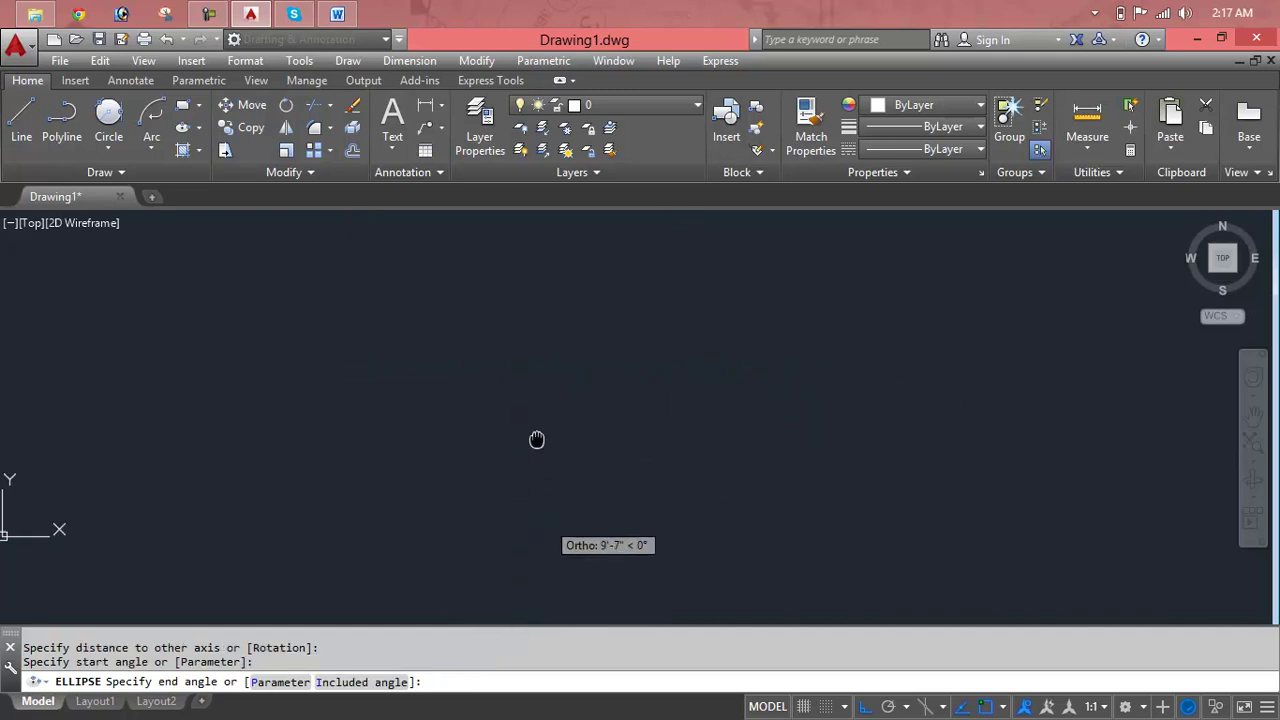
click(510, 488)
middle_drag(696, 440, 766, 551)
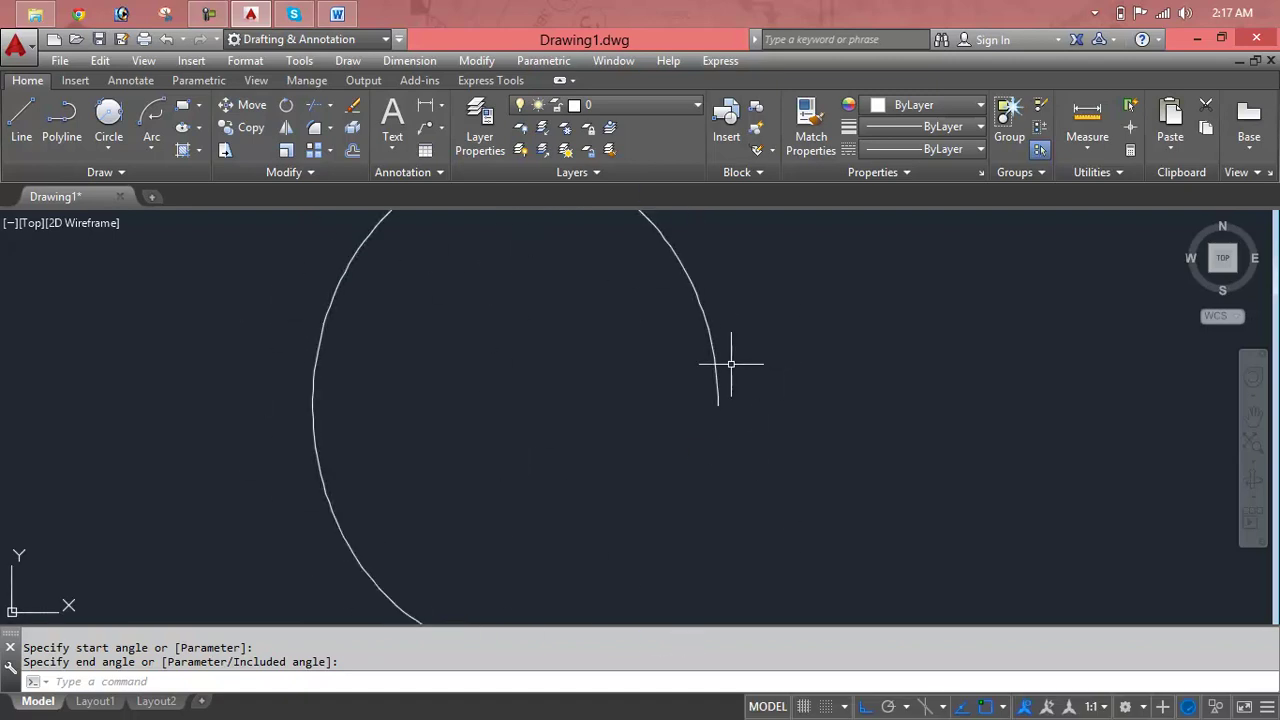
key(ctrl+z)
key(ctrl+z)
key(ctrl+z)
key(ctrl+z)
Step: Close the Help window opened by the mistyped ELp and restart the ELLIPSE command
text(E)
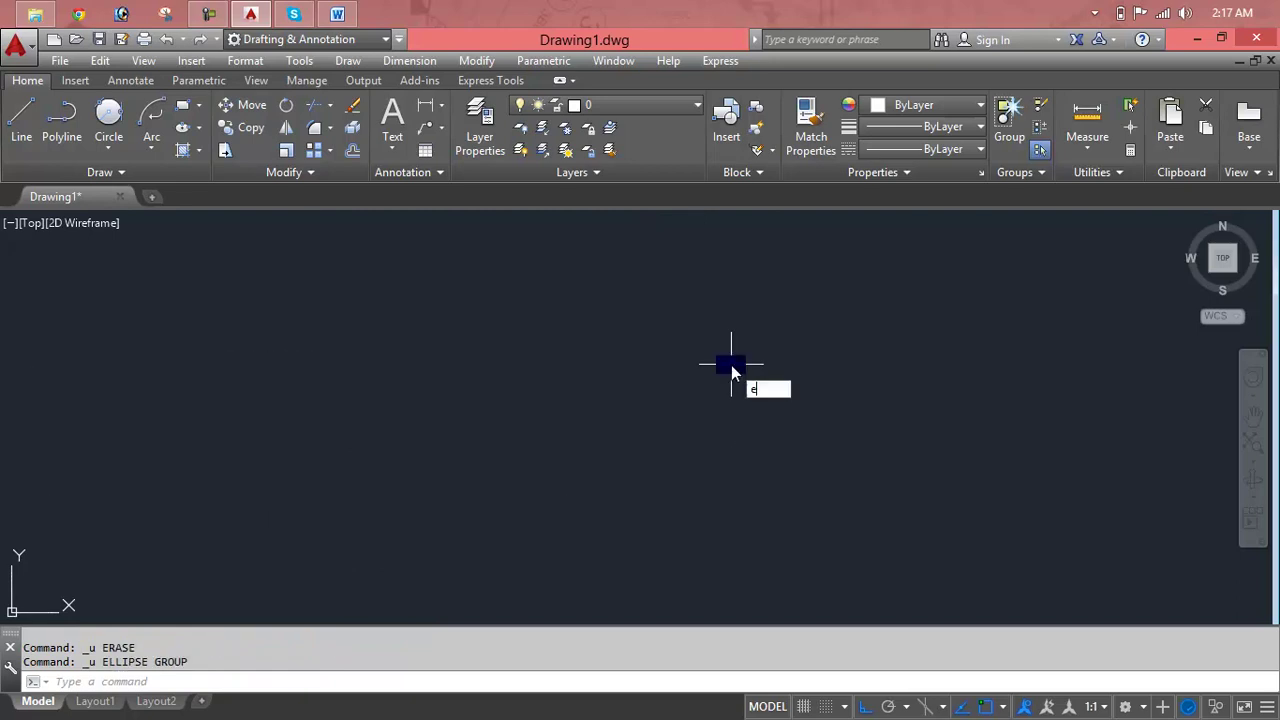
text(Lp)
key(Return)
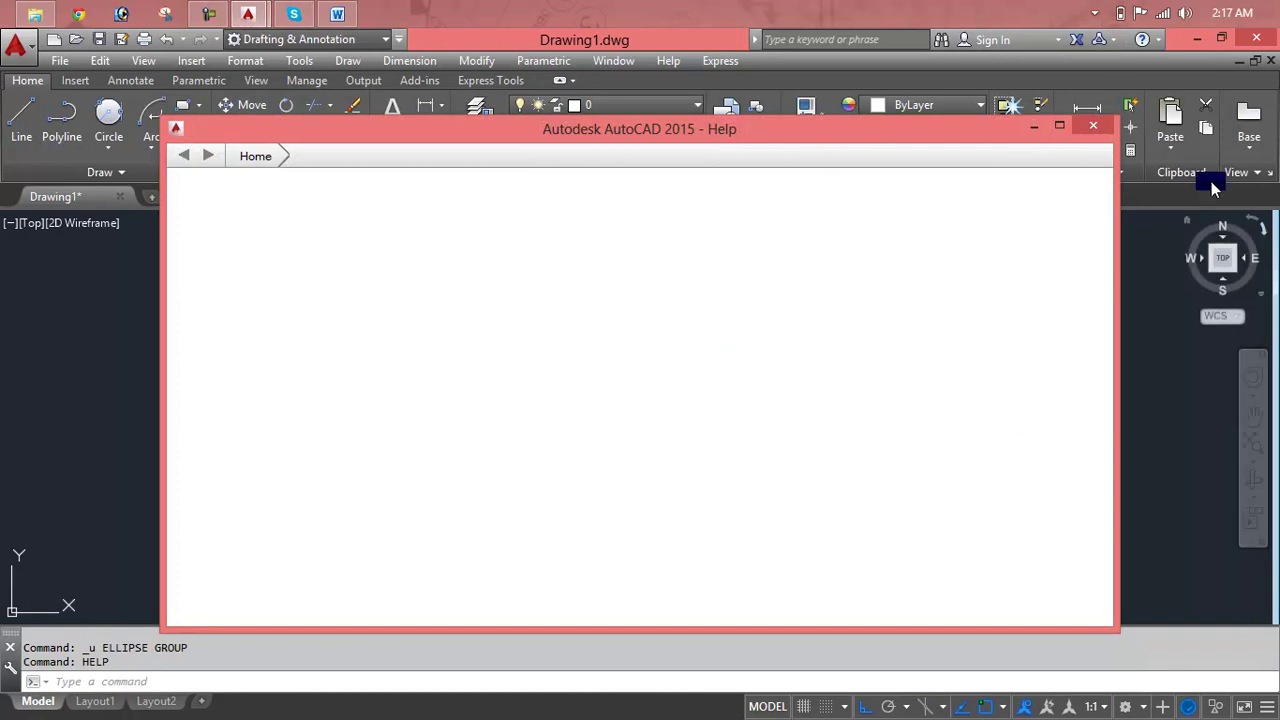
click(1093, 127)
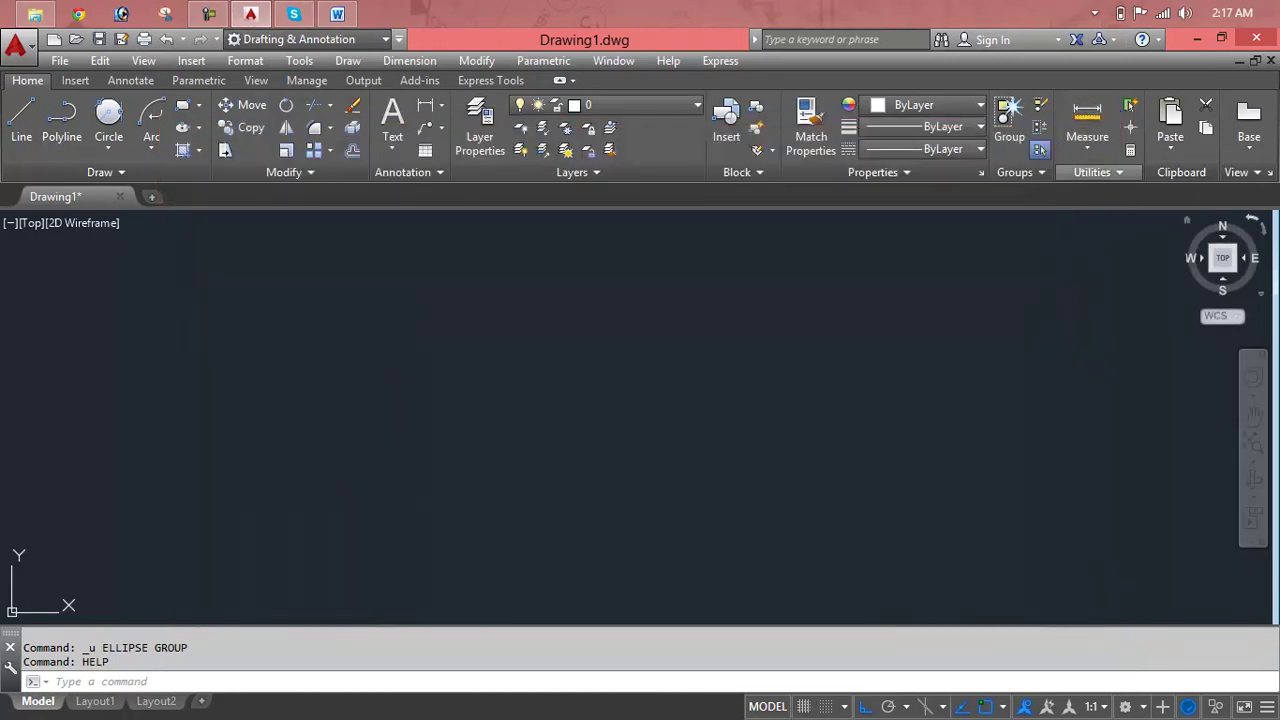
text(El)
key(Return)
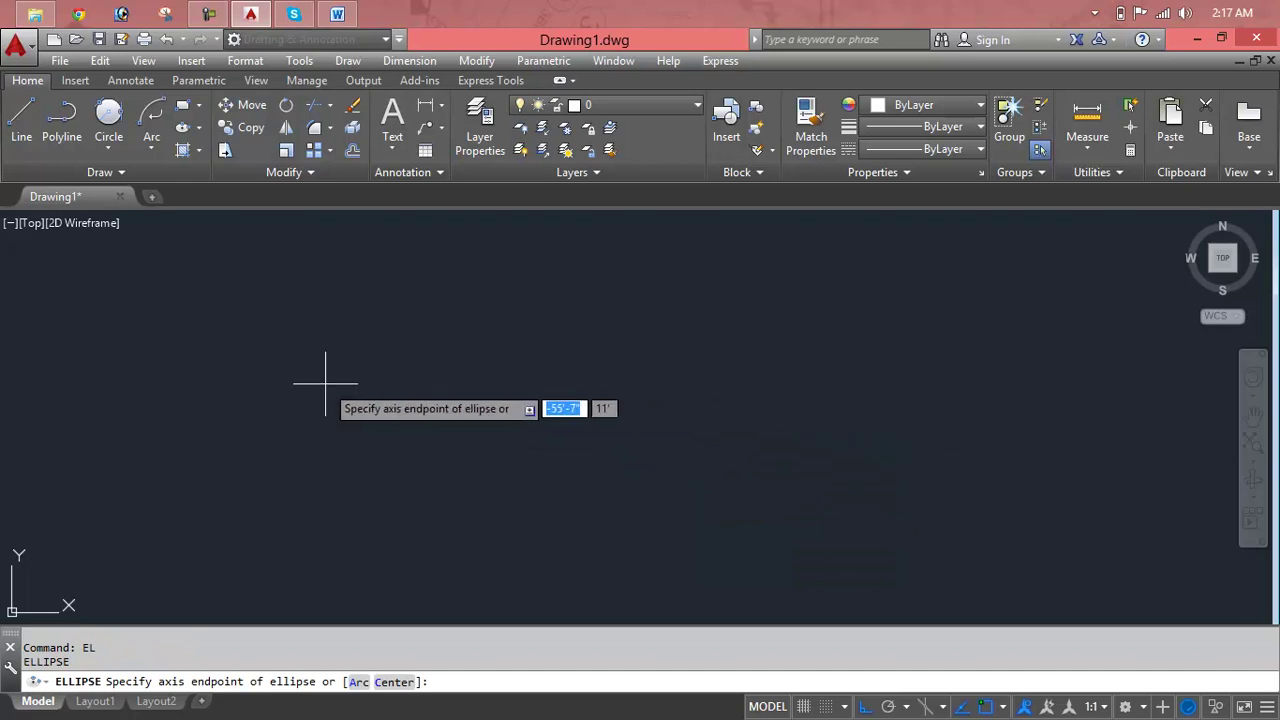
Step: Draw an ellipse by its Center option, then window-select and delete it
text(c)
key(Return)
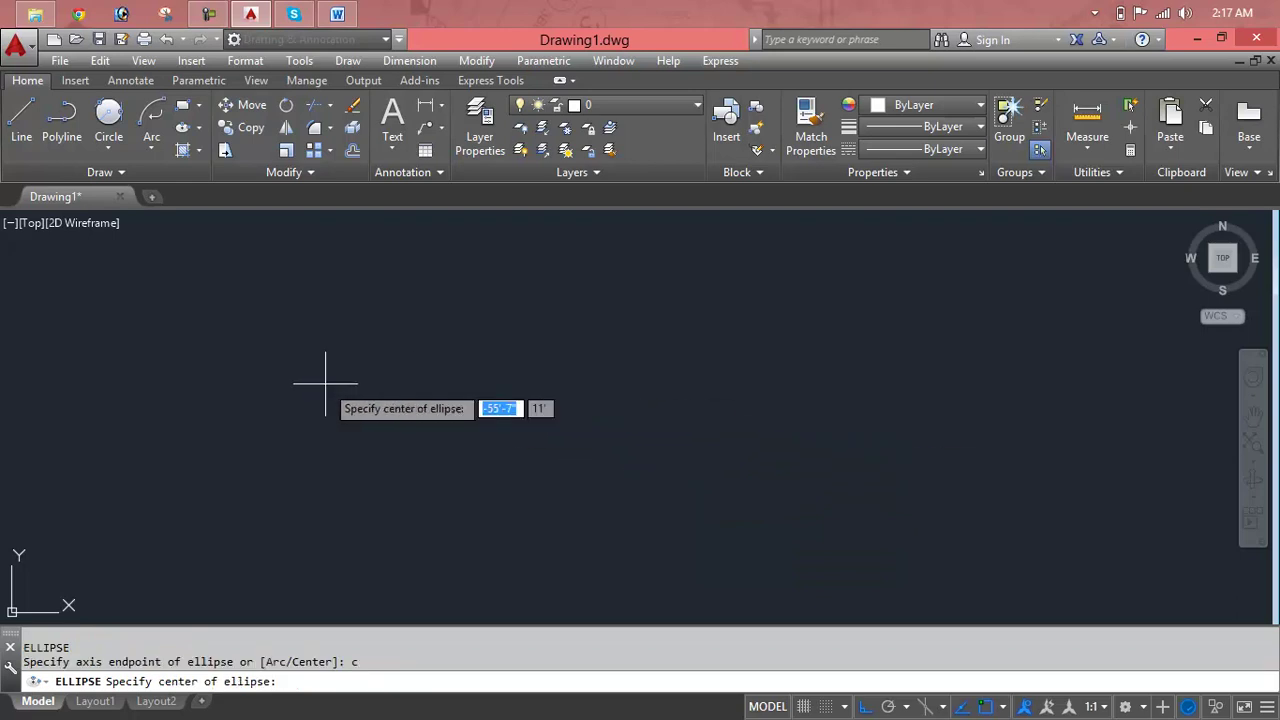
click(325, 383)
click(759, 409)
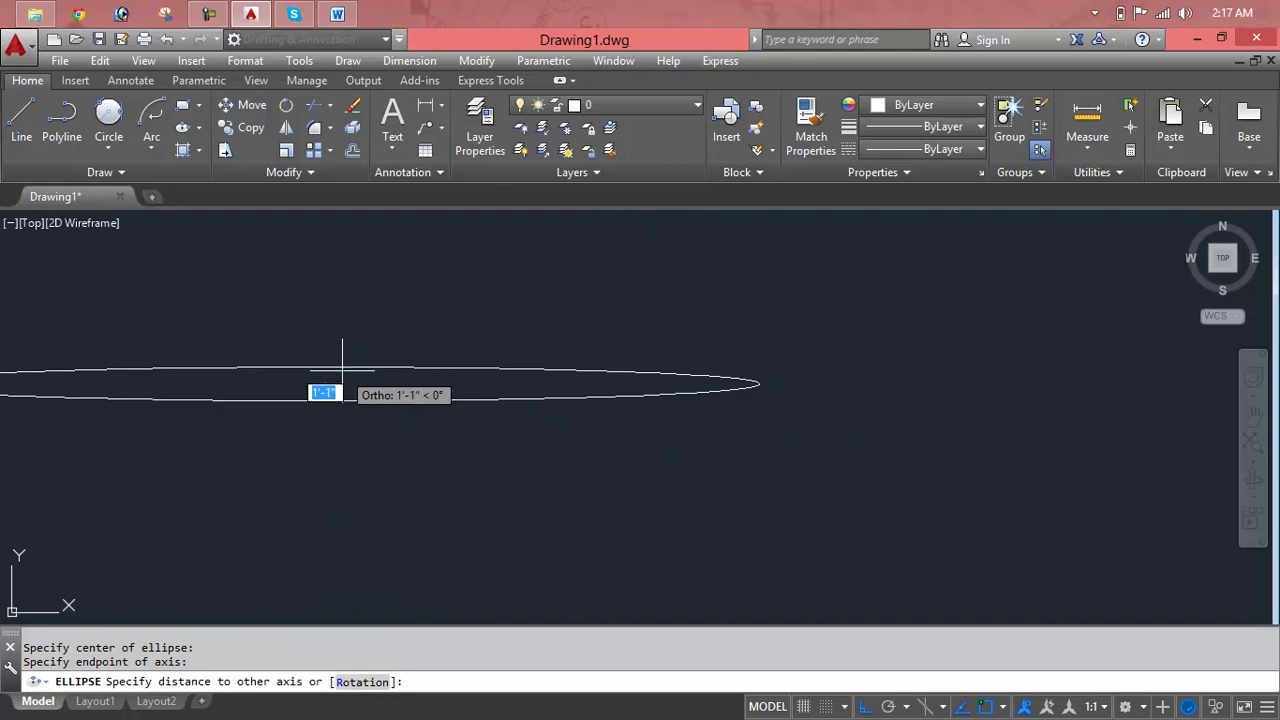
click(463, 466)
click(760, 295)
click(655, 392)
key(Delete)
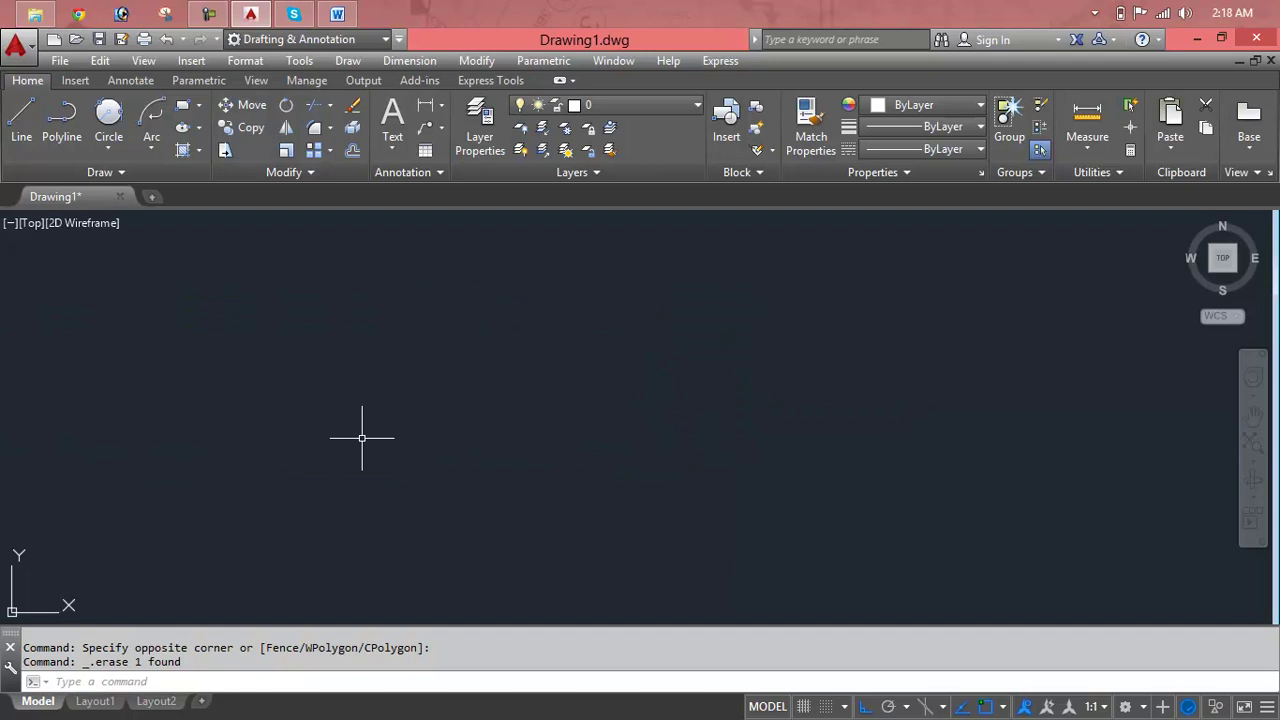
Step: Draw a flat ellipse with a 10' axis and other-axis distance 5
text(e)
key(Return)
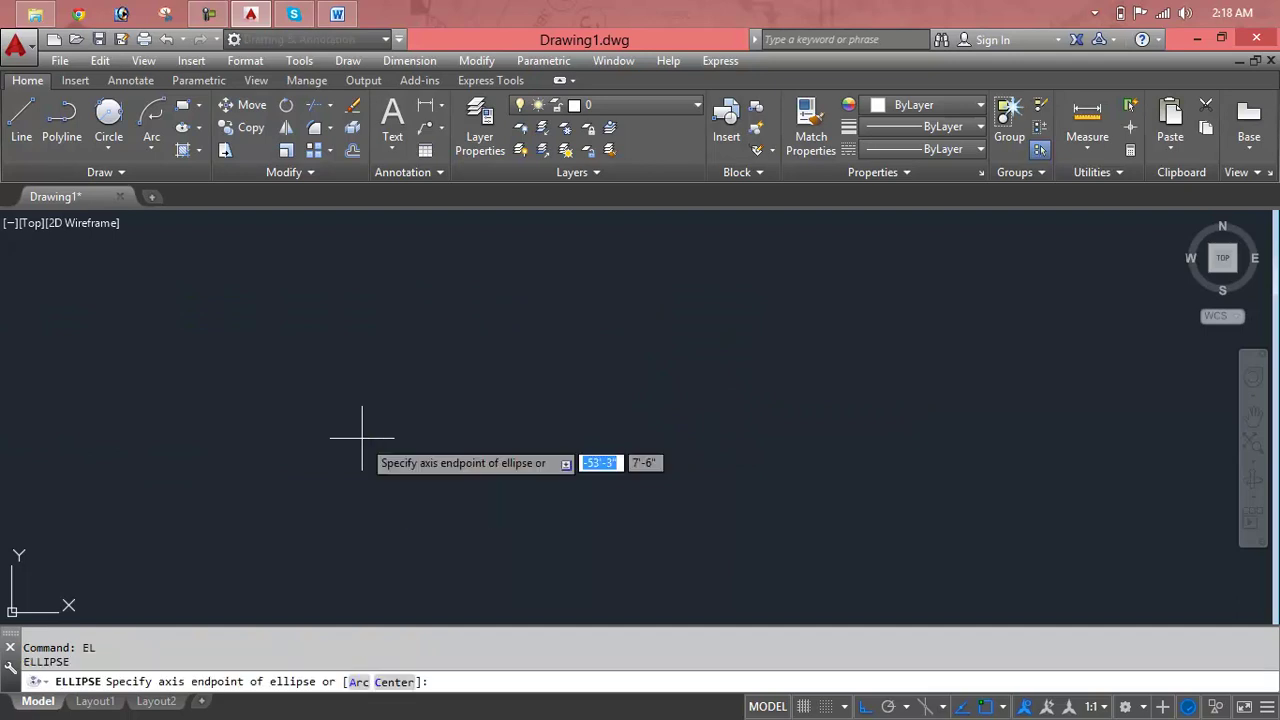
click(335, 430)
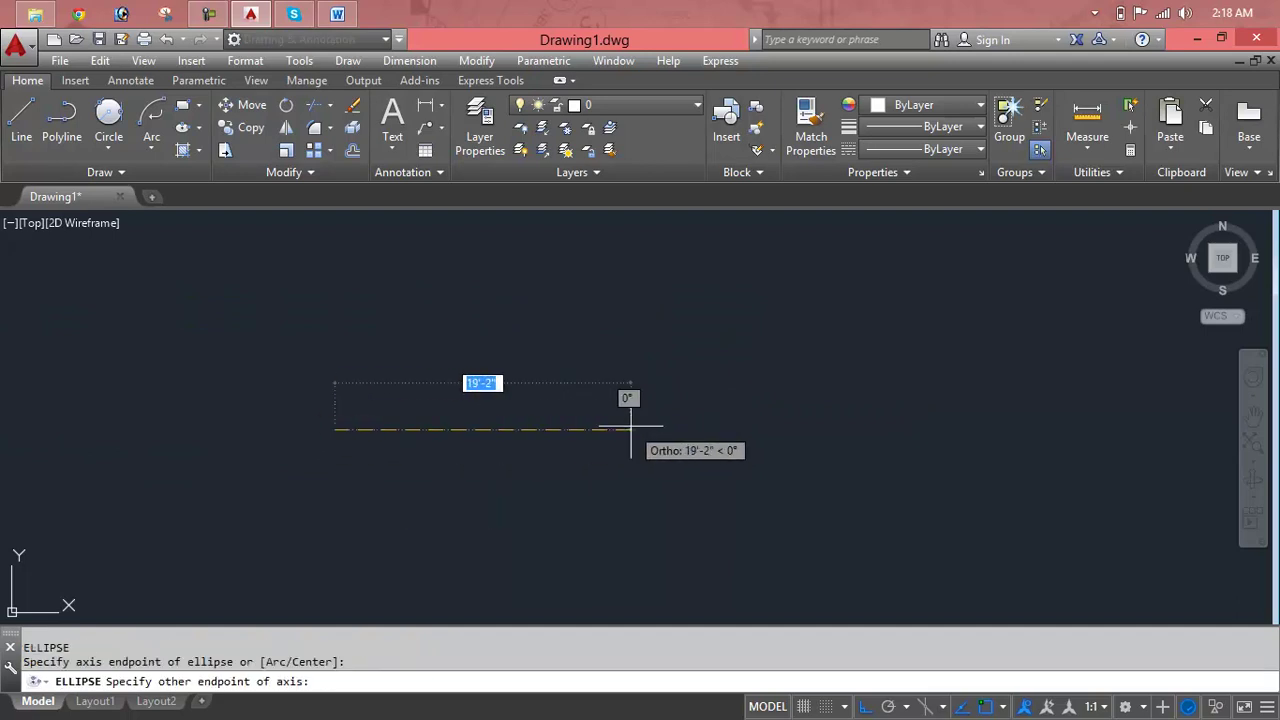
text(10')
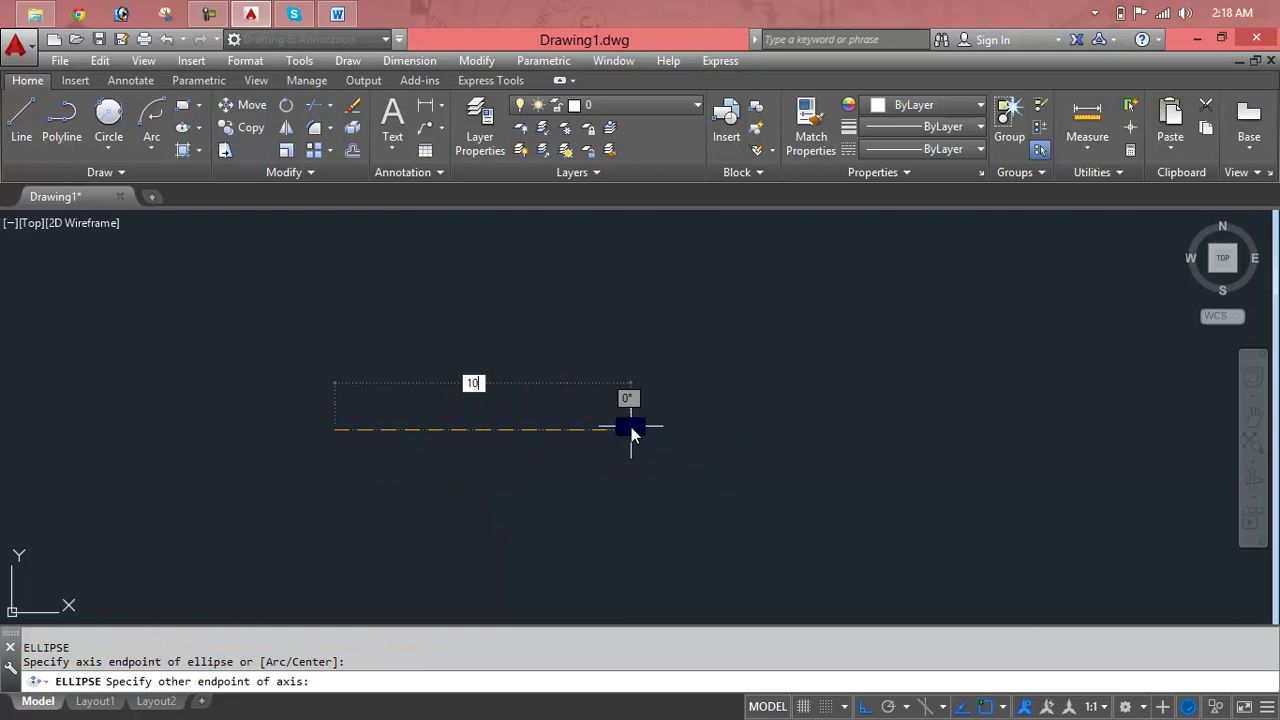
key(Return)
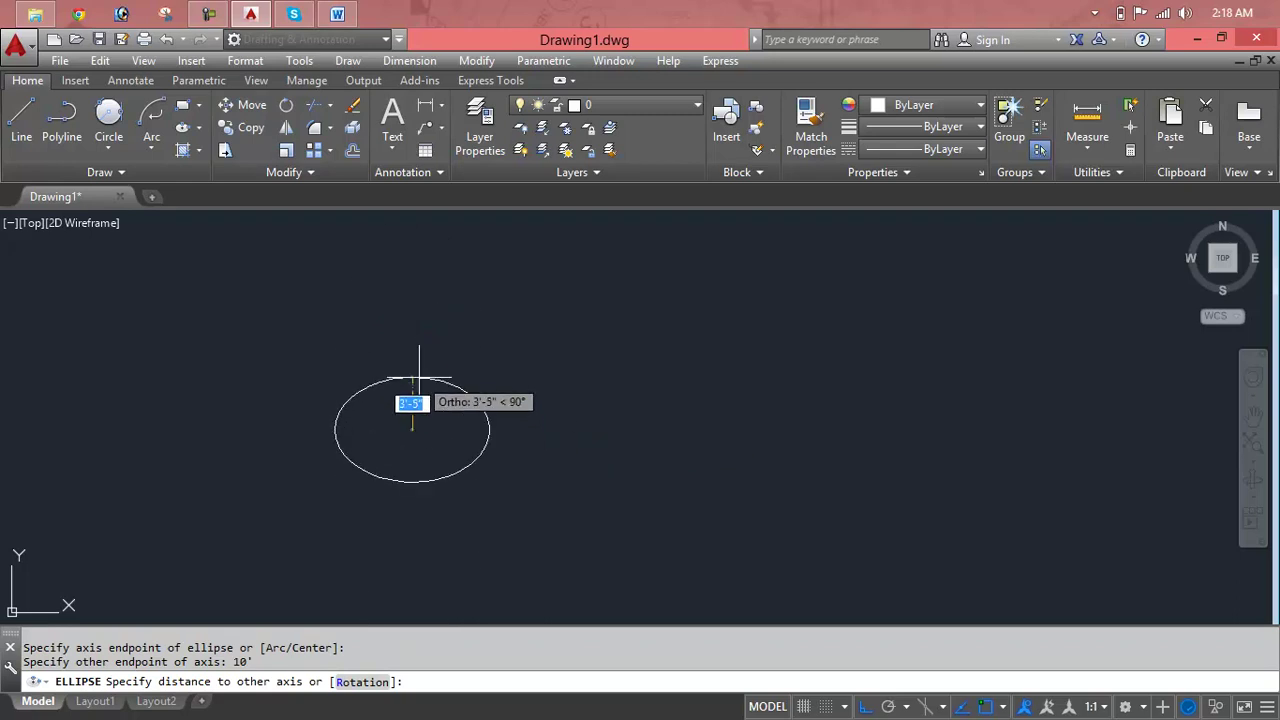
text(5)
key(Return)
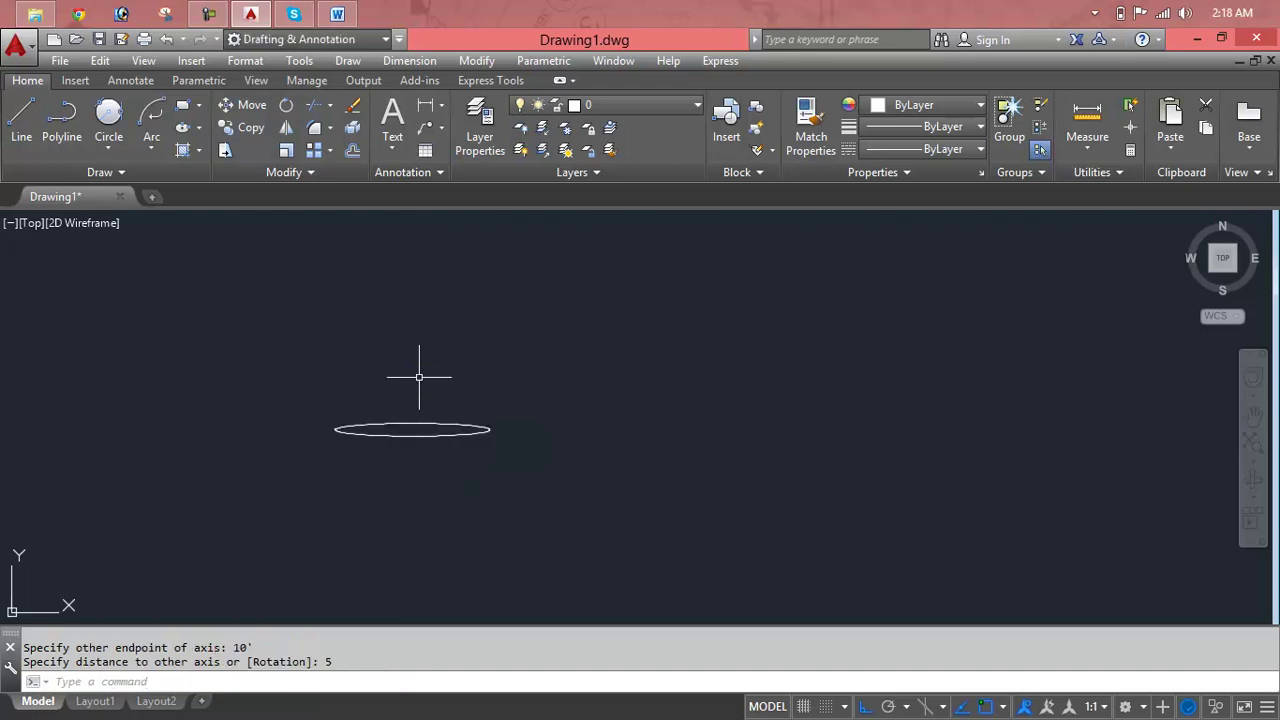
Step: Crossing-select the flat ellipse and delete it
scroll(393, 428, up, 3)
scroll(393, 428, up, 2)
scroll(393, 428, down, 4)
click(551, 374)
click(387, 482)
key(Delete)
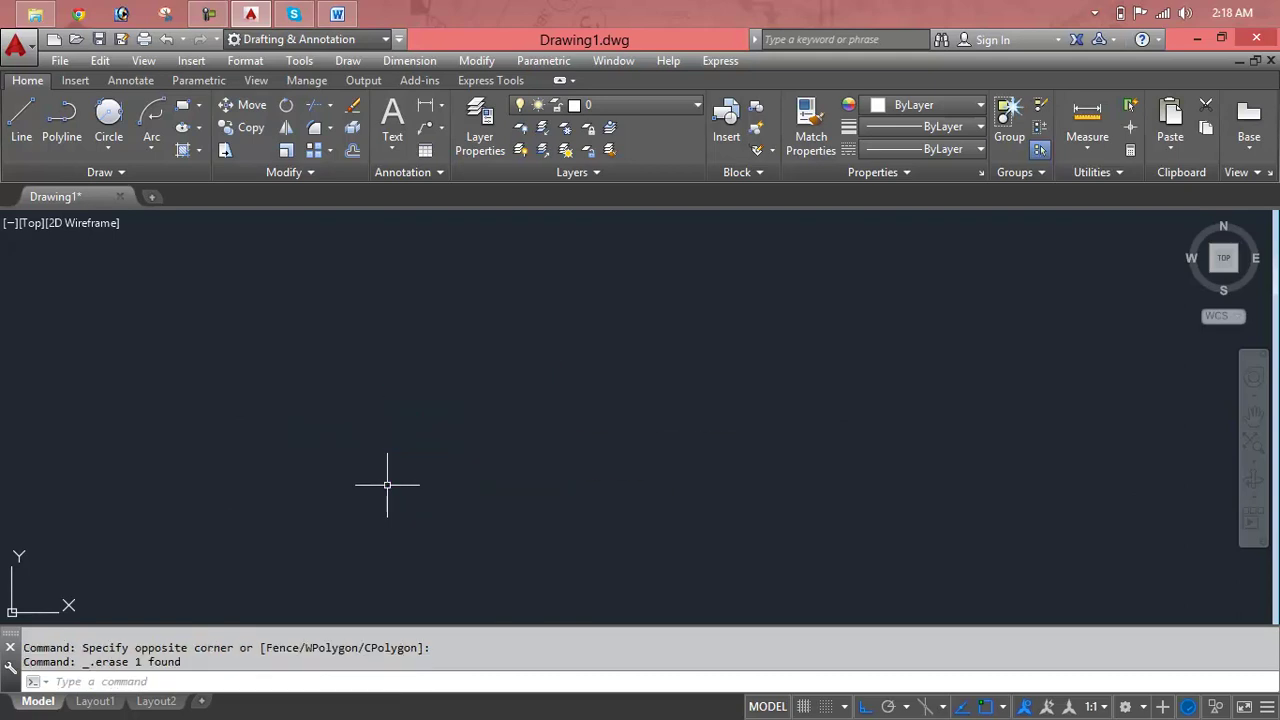
Step: Draw a tall ellipse with a 10' axis and 9' other-axis distance
text(EL)
key(Return)
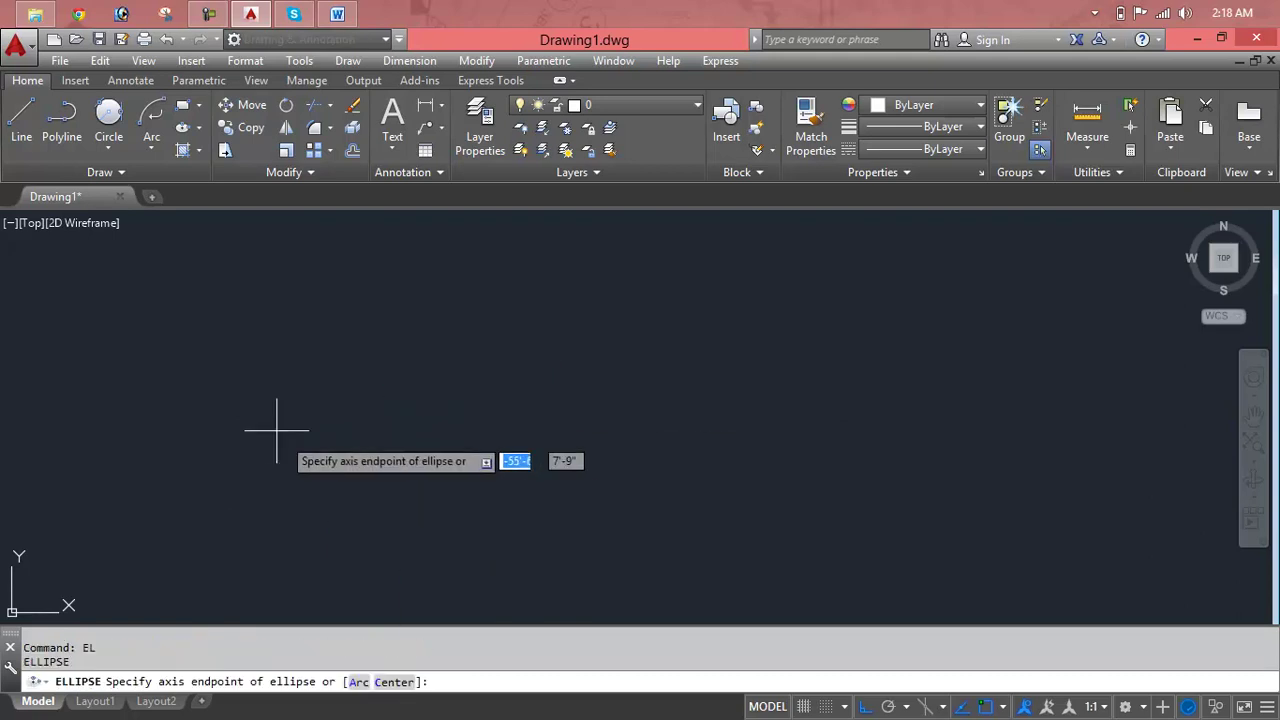
click(251, 416)
text(10')
key(Return)
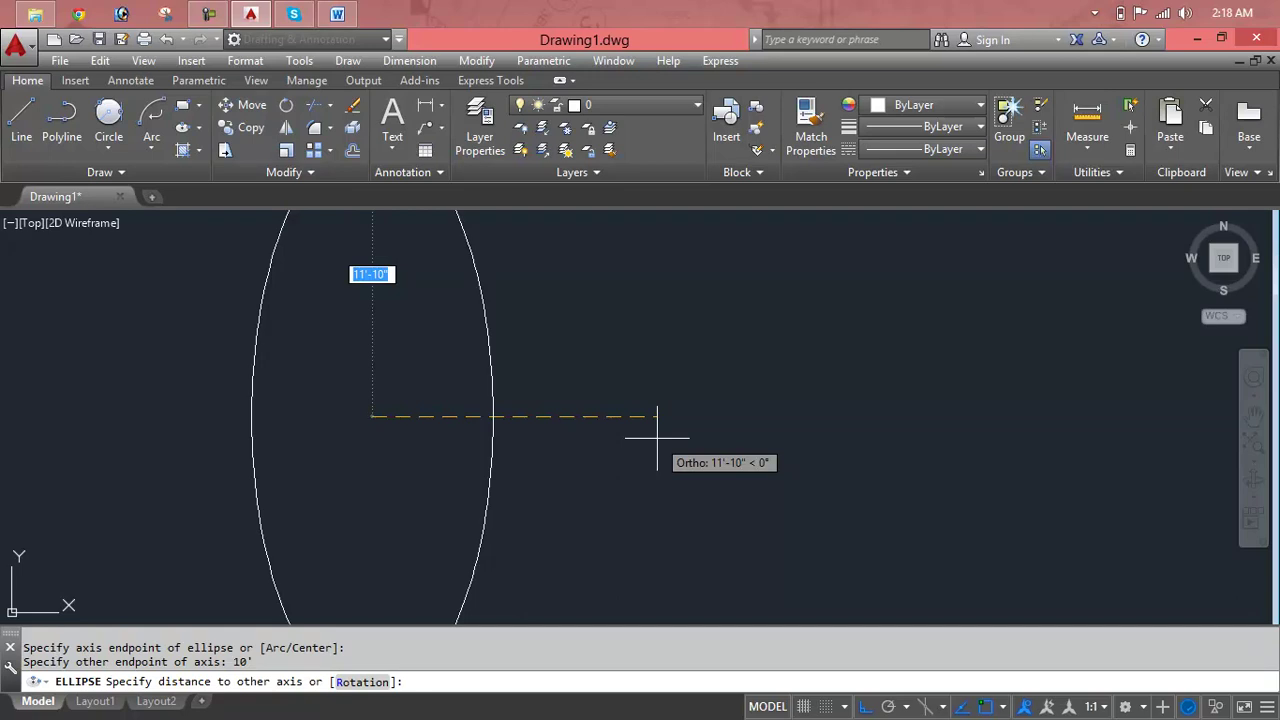
text(9')
key(Return)
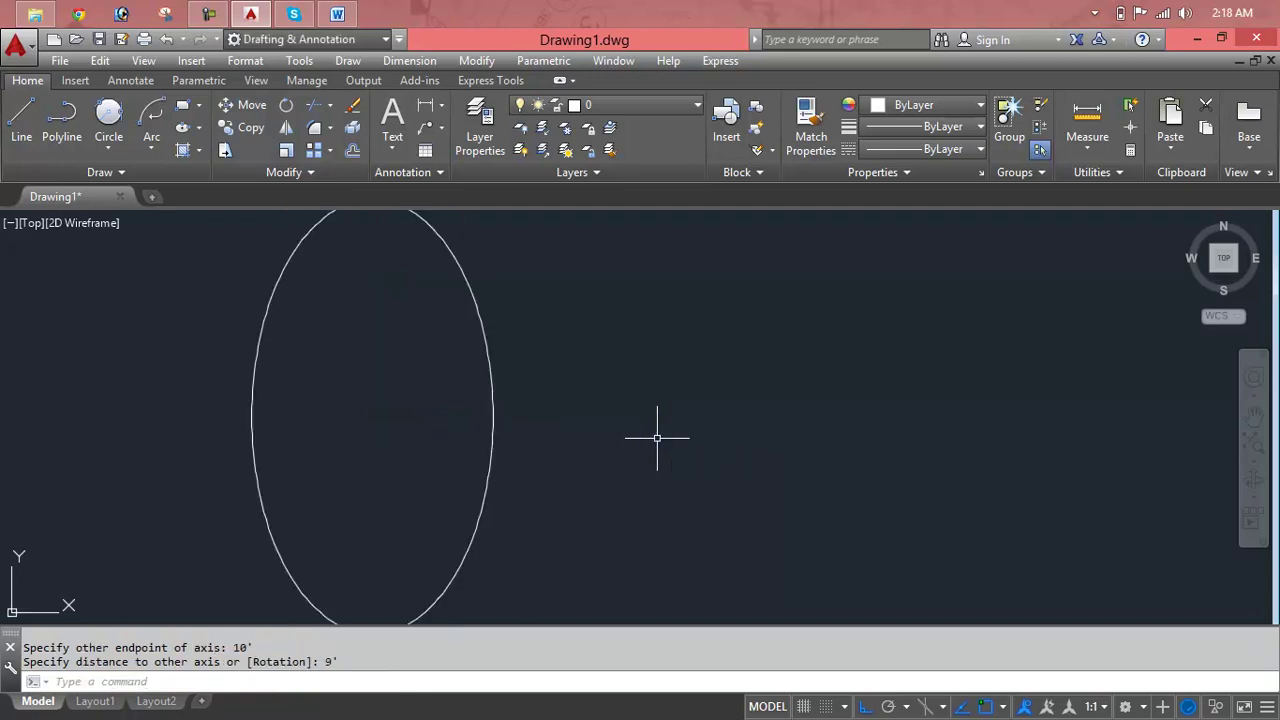
Step: Crossing-select the tall ellipse and delete it
scroll(377, 417, down, 2)
middle_drag(417, 388, 457, 394)
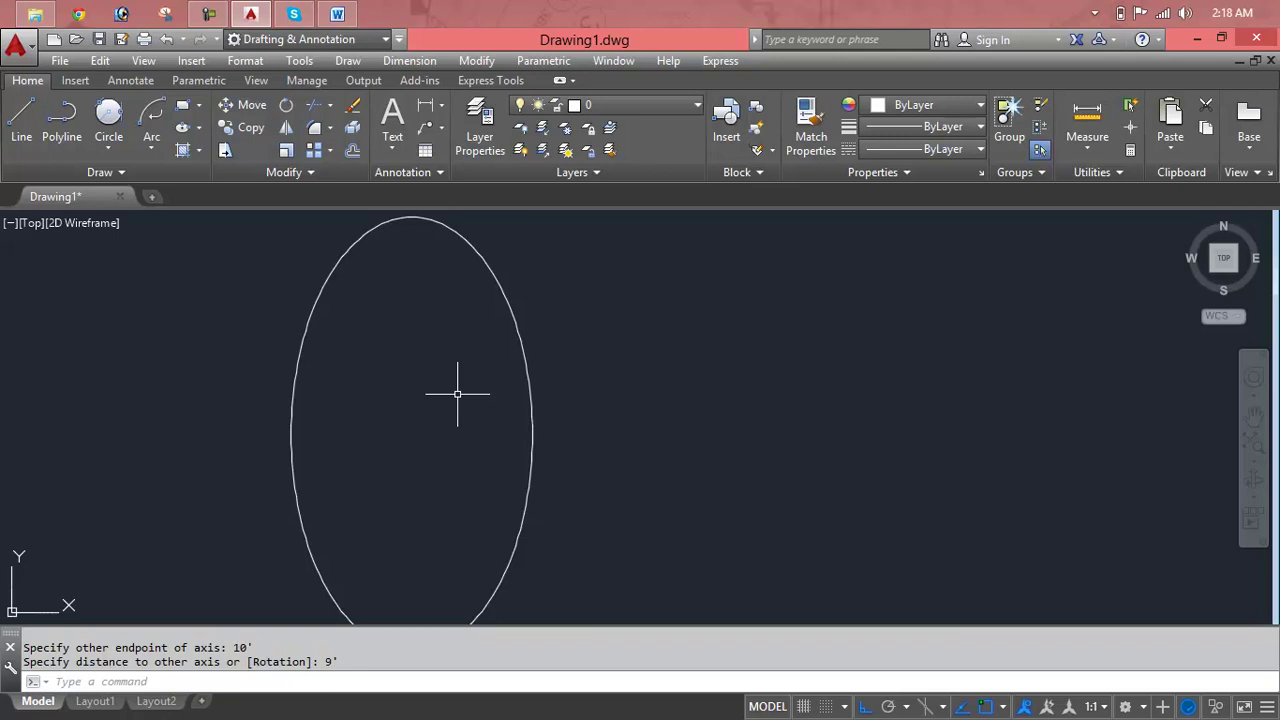
click(583, 428)
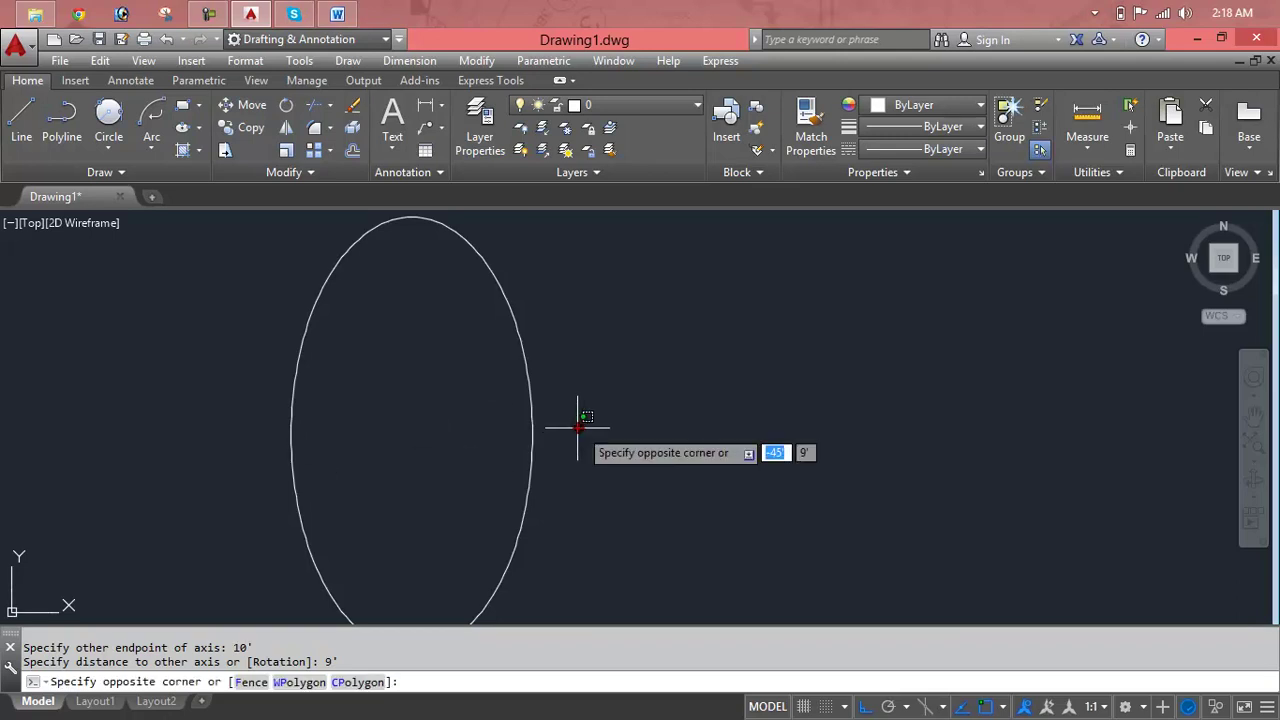
click(477, 462)
key(Delete)
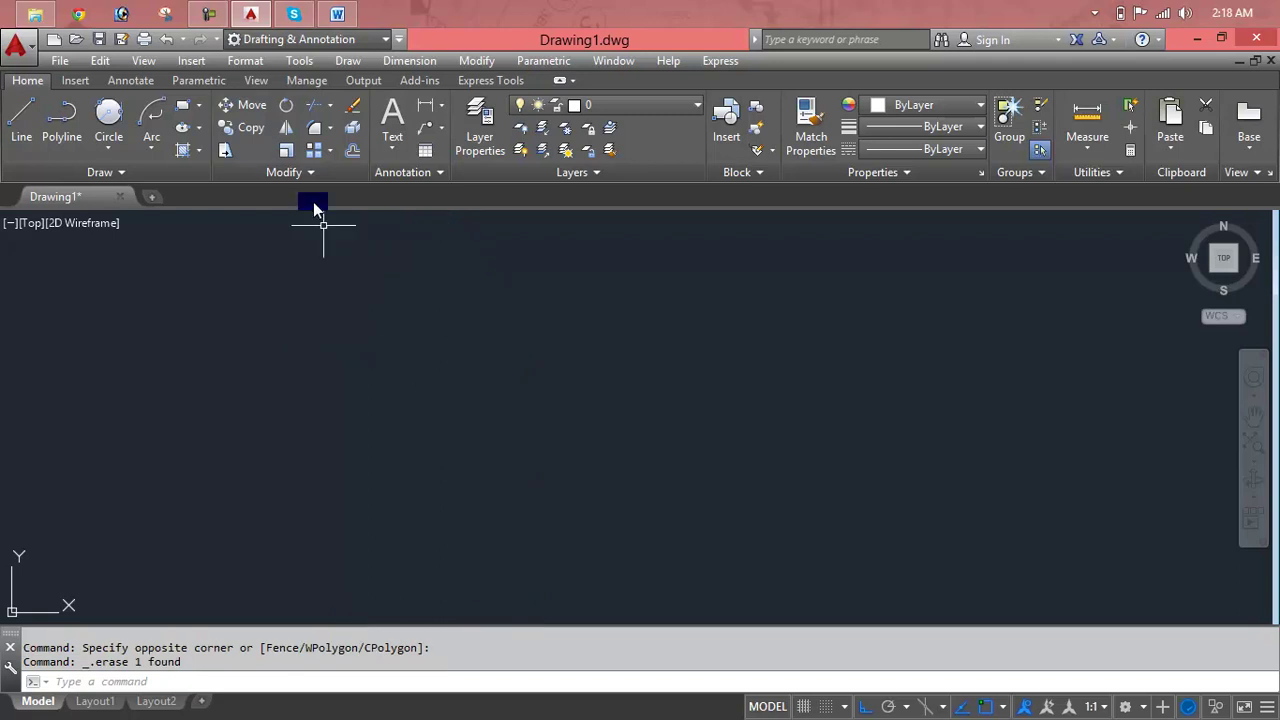
Step: Draw a wide ellipse via Ellipse > Axis, End with two clicked endpoints and 6' other-axis distance
click(198, 129)
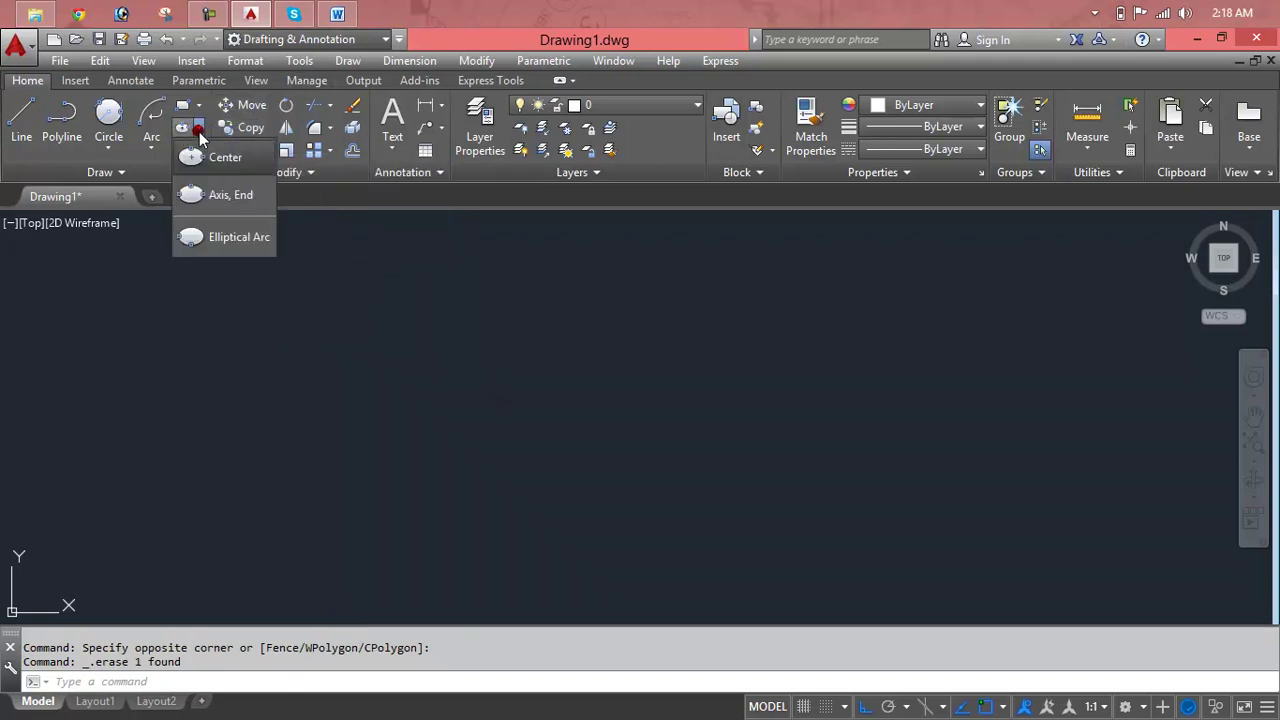
click(233, 194)
click(204, 441)
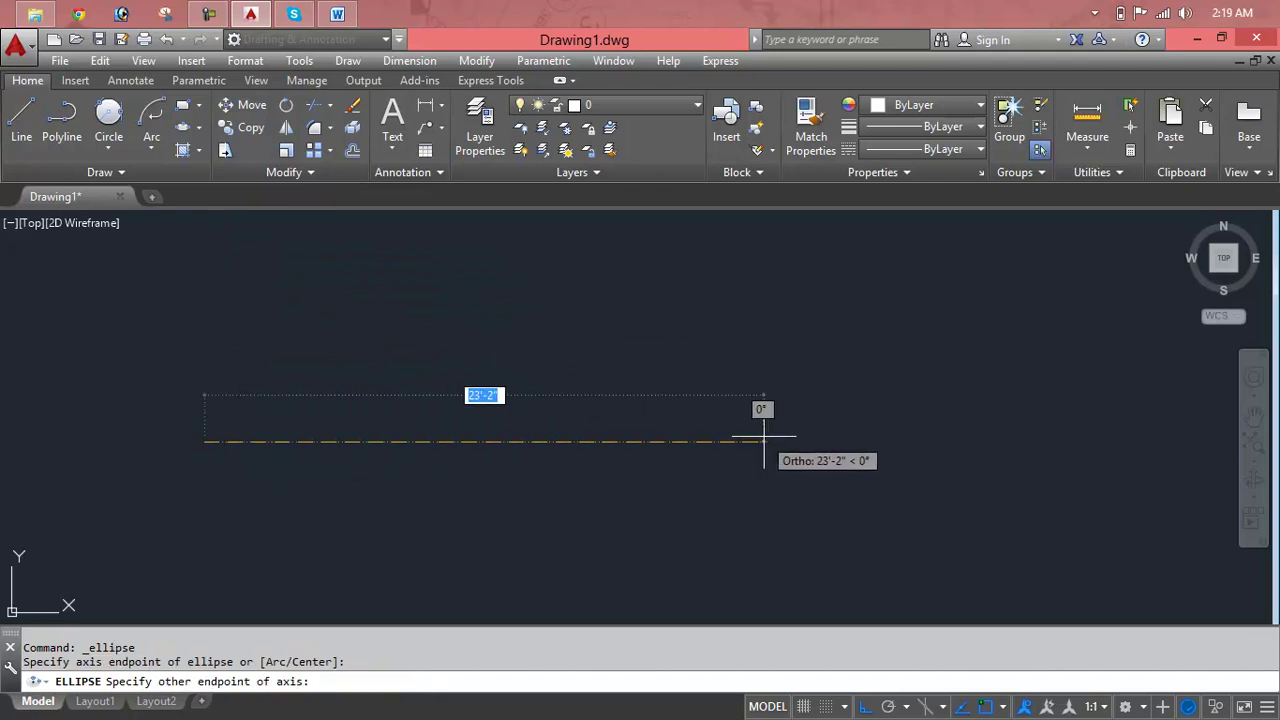
click(764, 441)
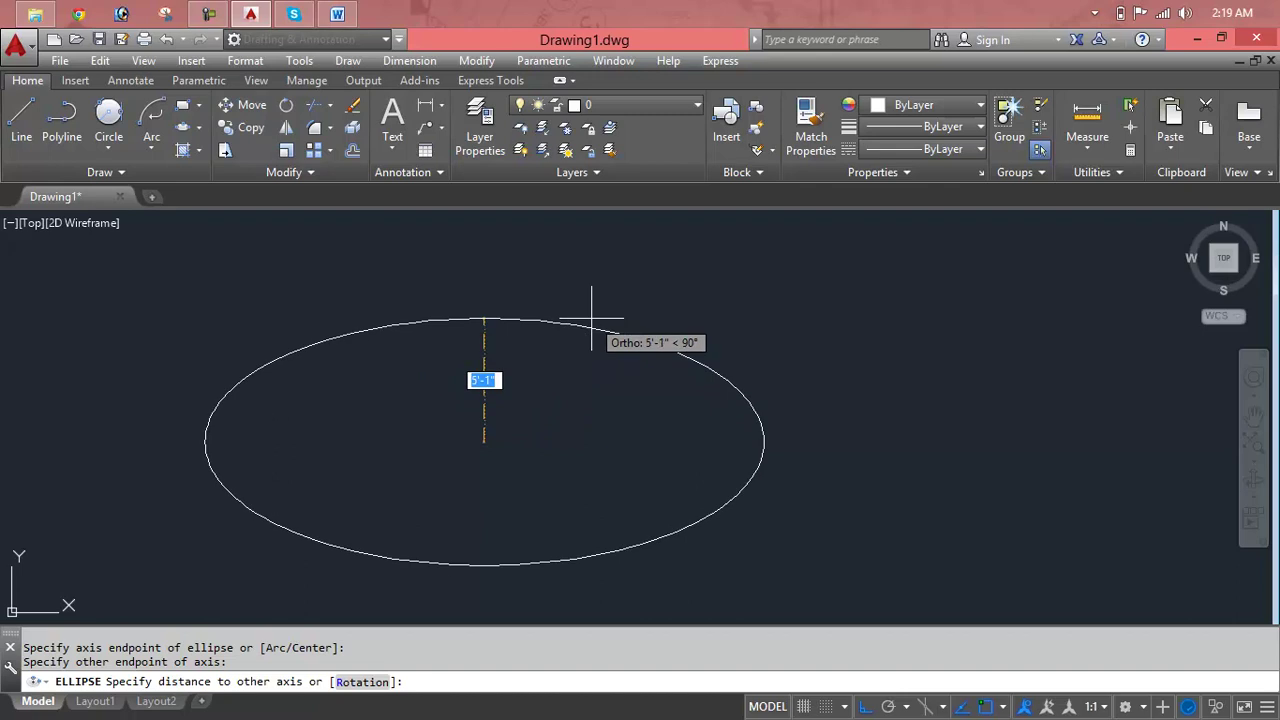
text(6)
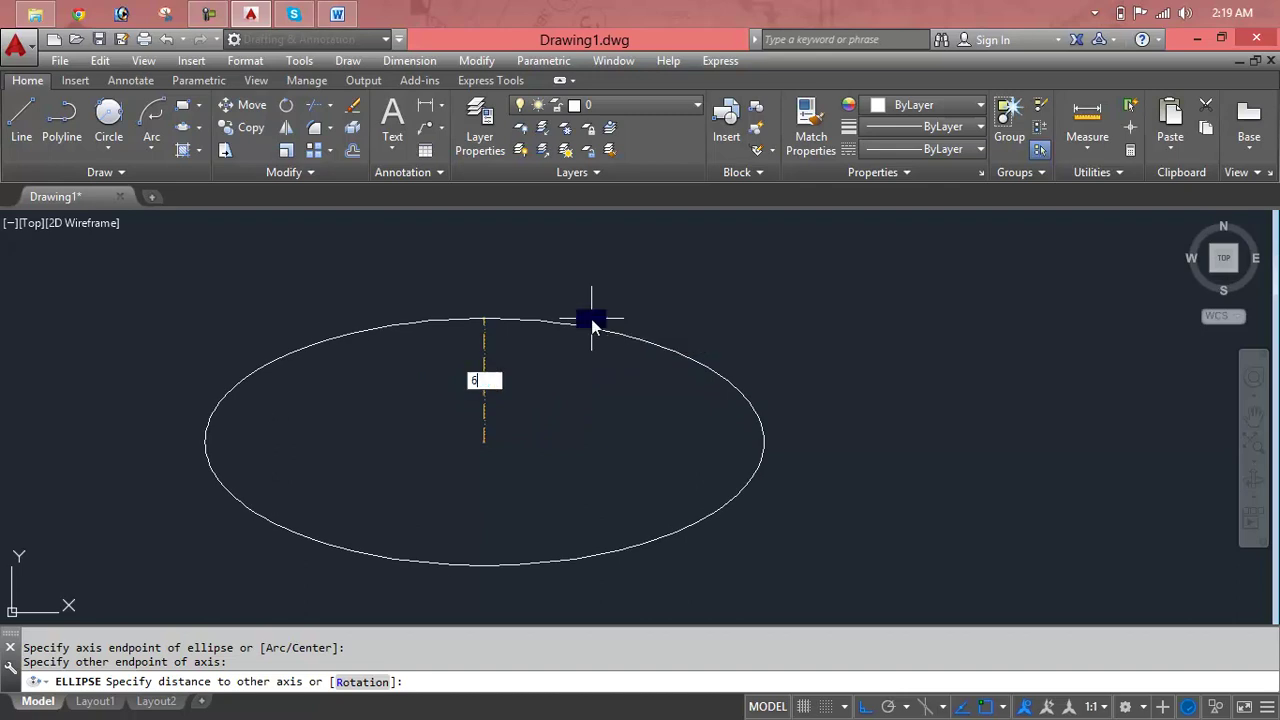
text(')
key(Return)
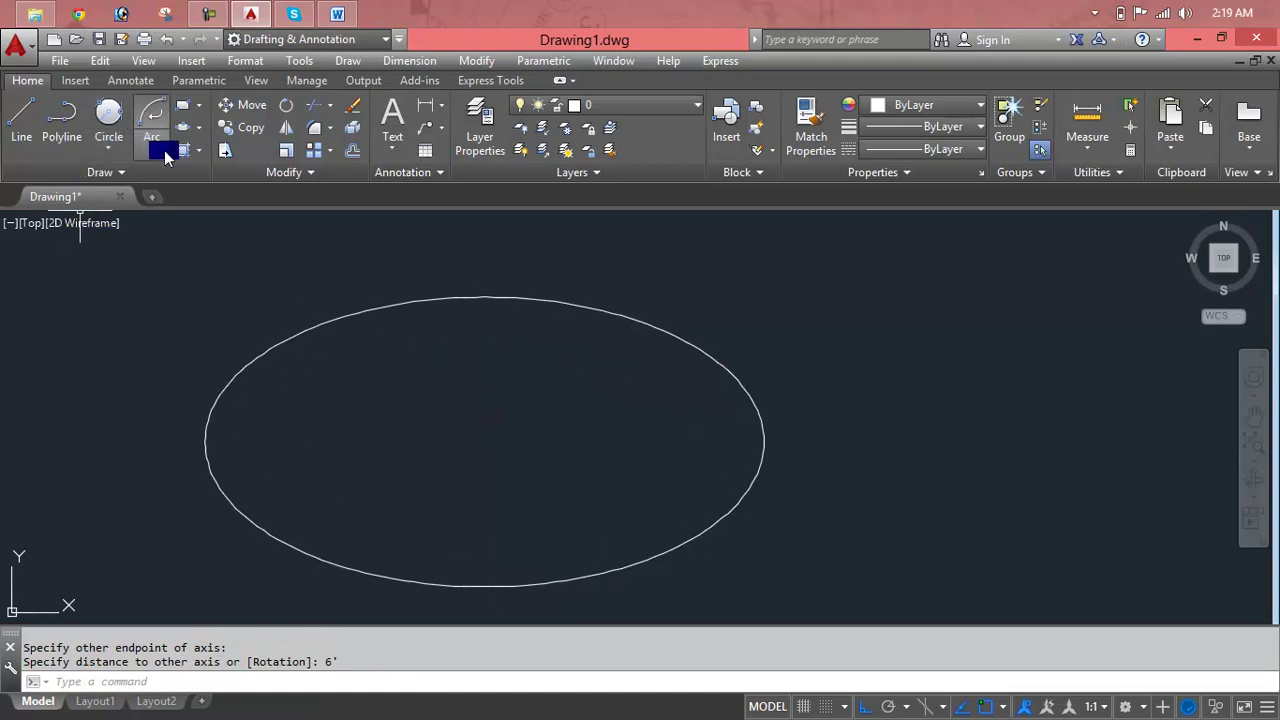
click(198, 128)
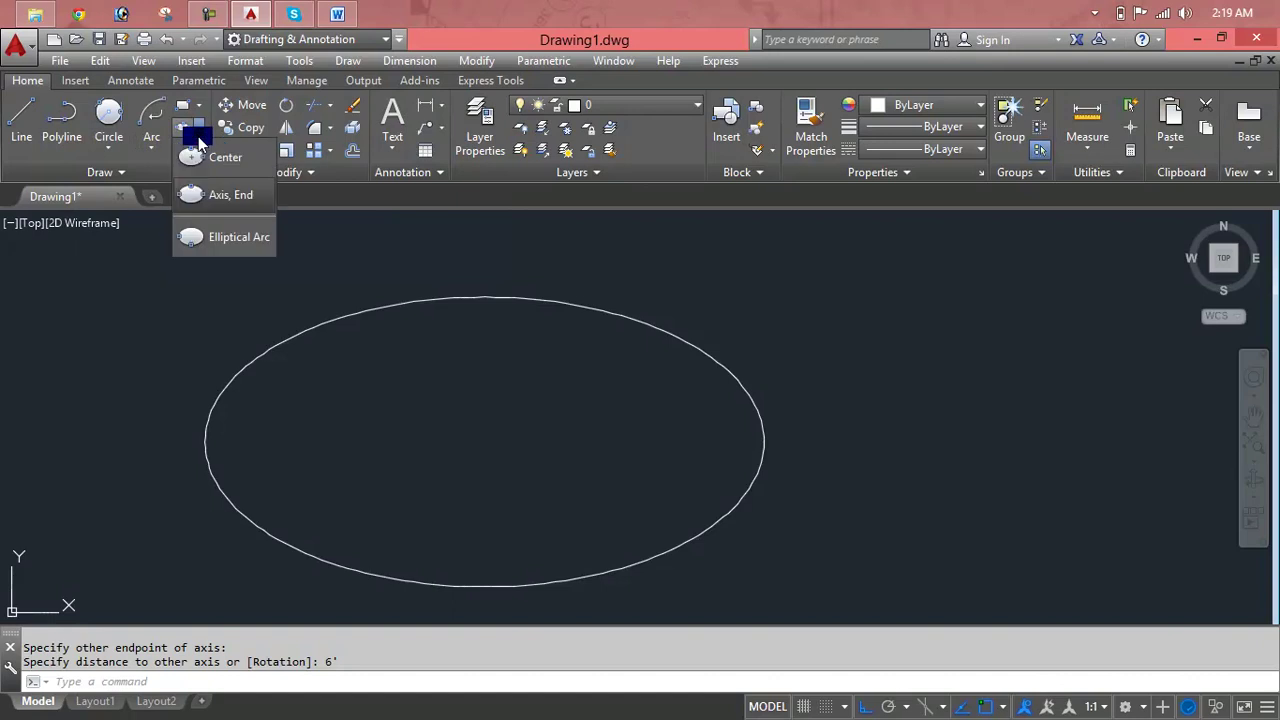
Step: Draw an Elliptical Arc inside the ellipse: other-axis distance 5, start angle 45, end angle 16
click(227, 250)
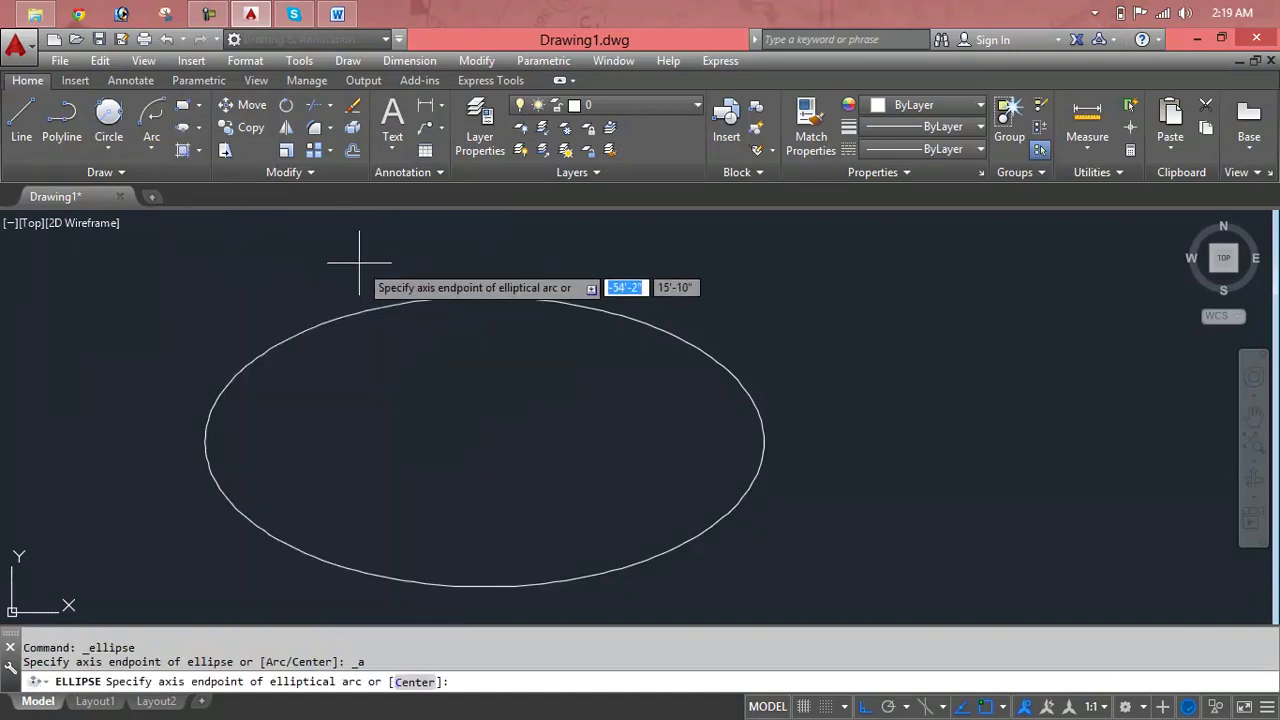
click(321, 427)
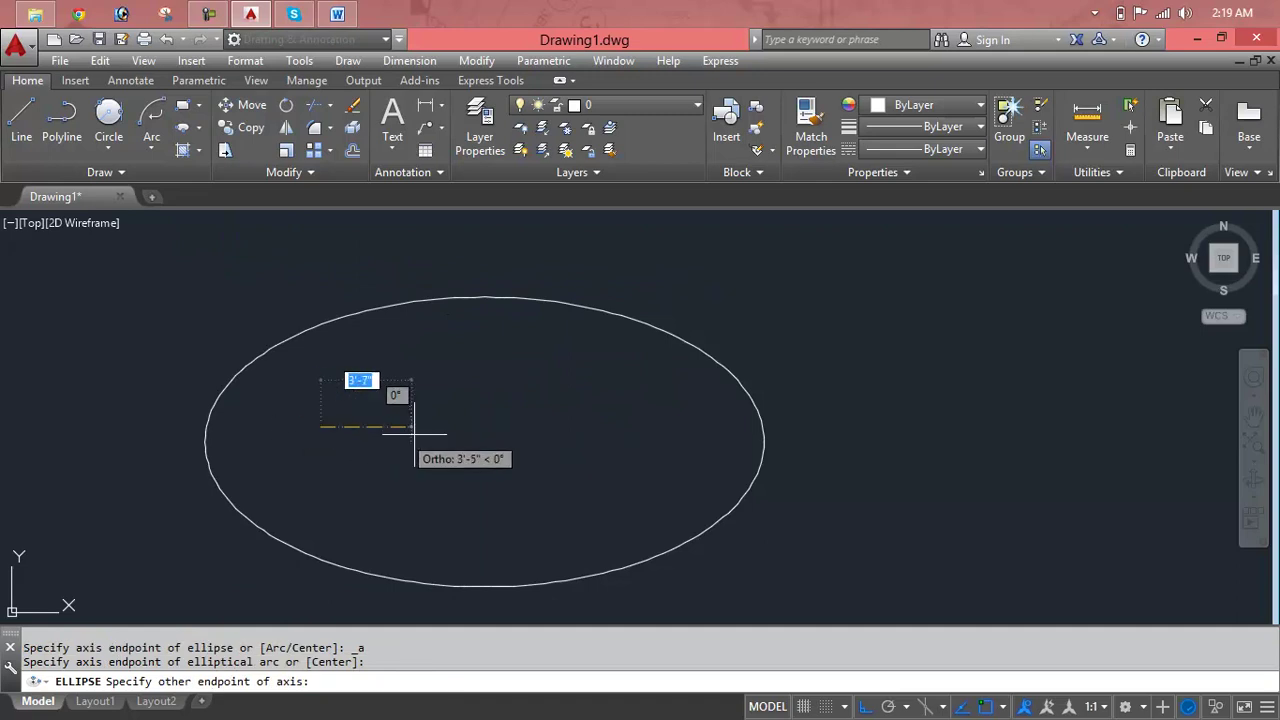
click(677, 451)
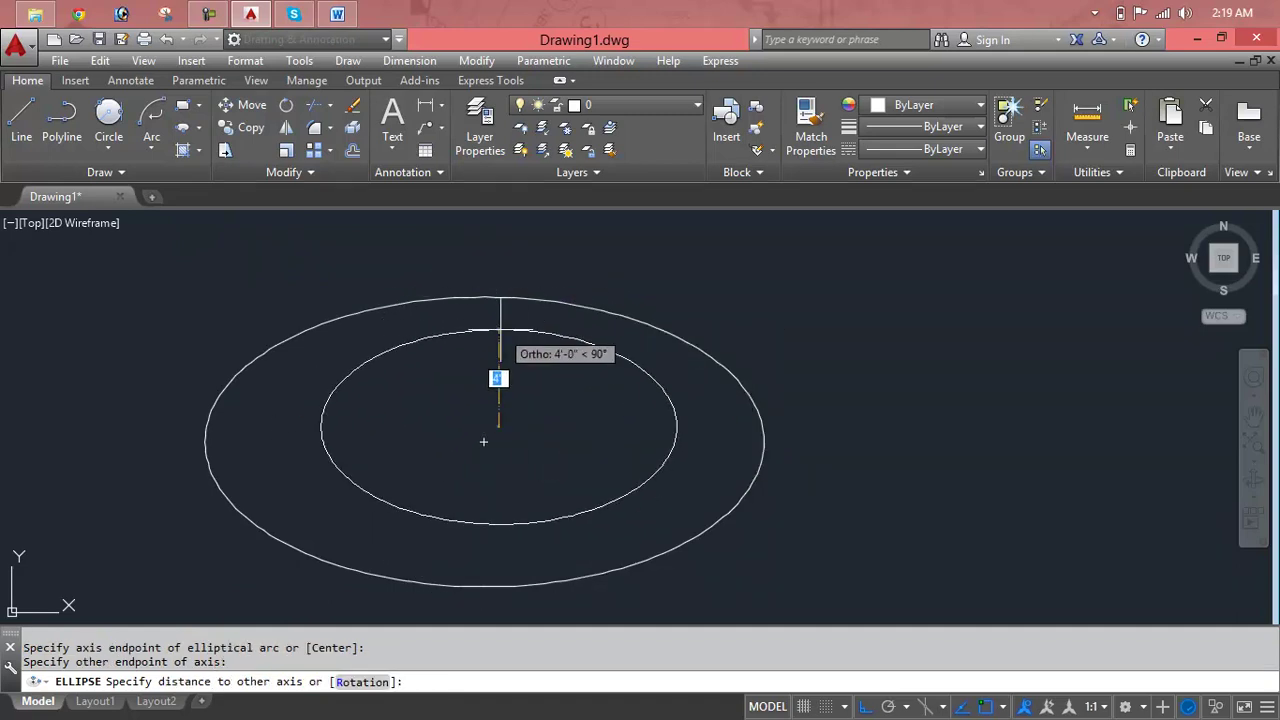
text(5)
key(Return)
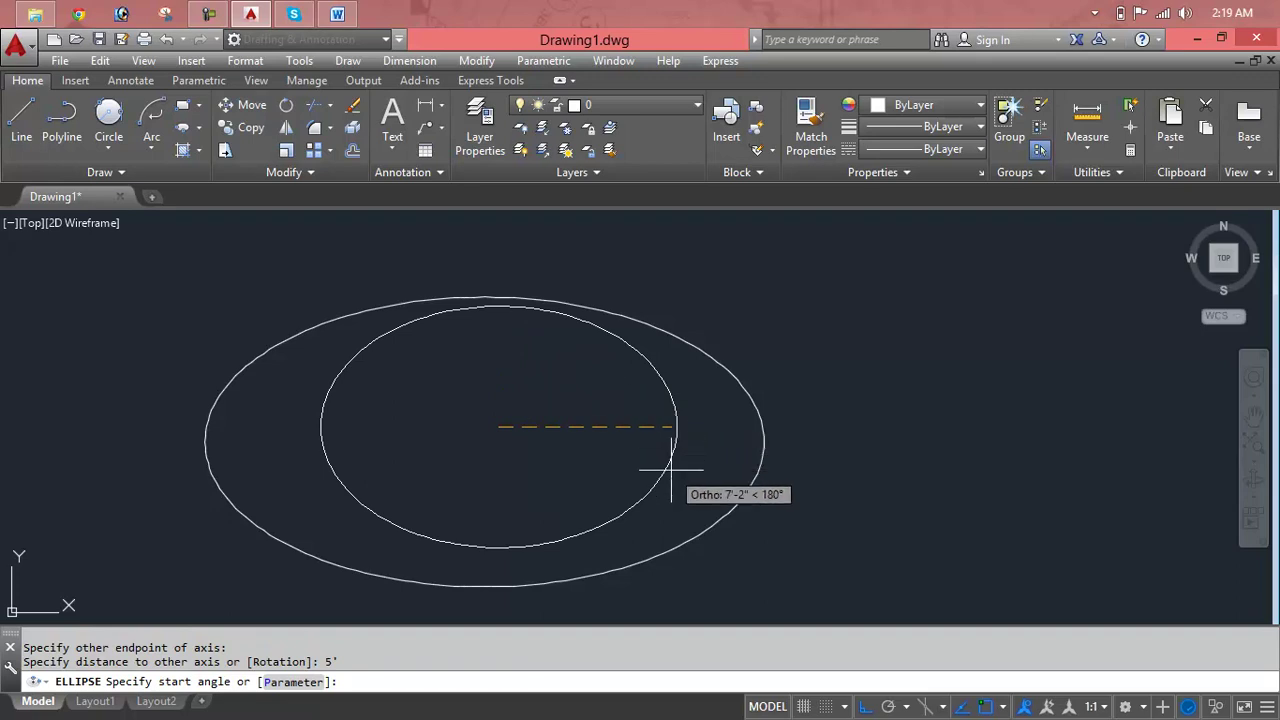
text(45)
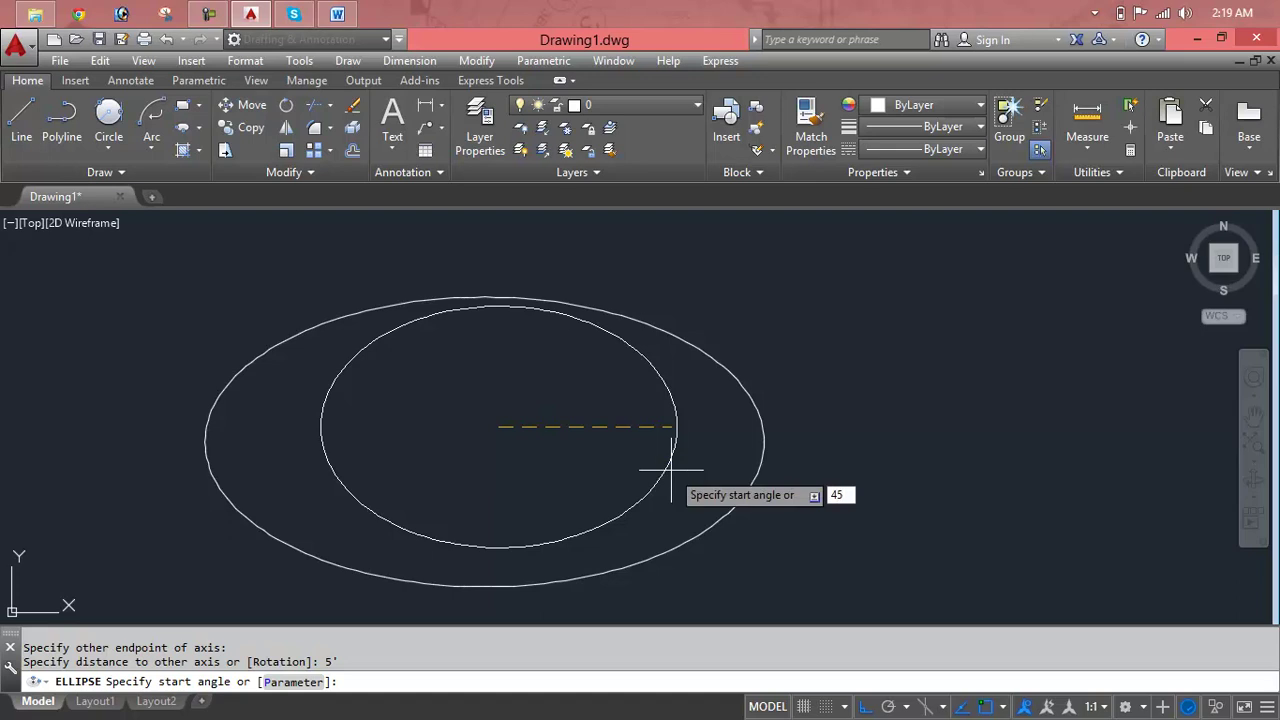
key(Return)
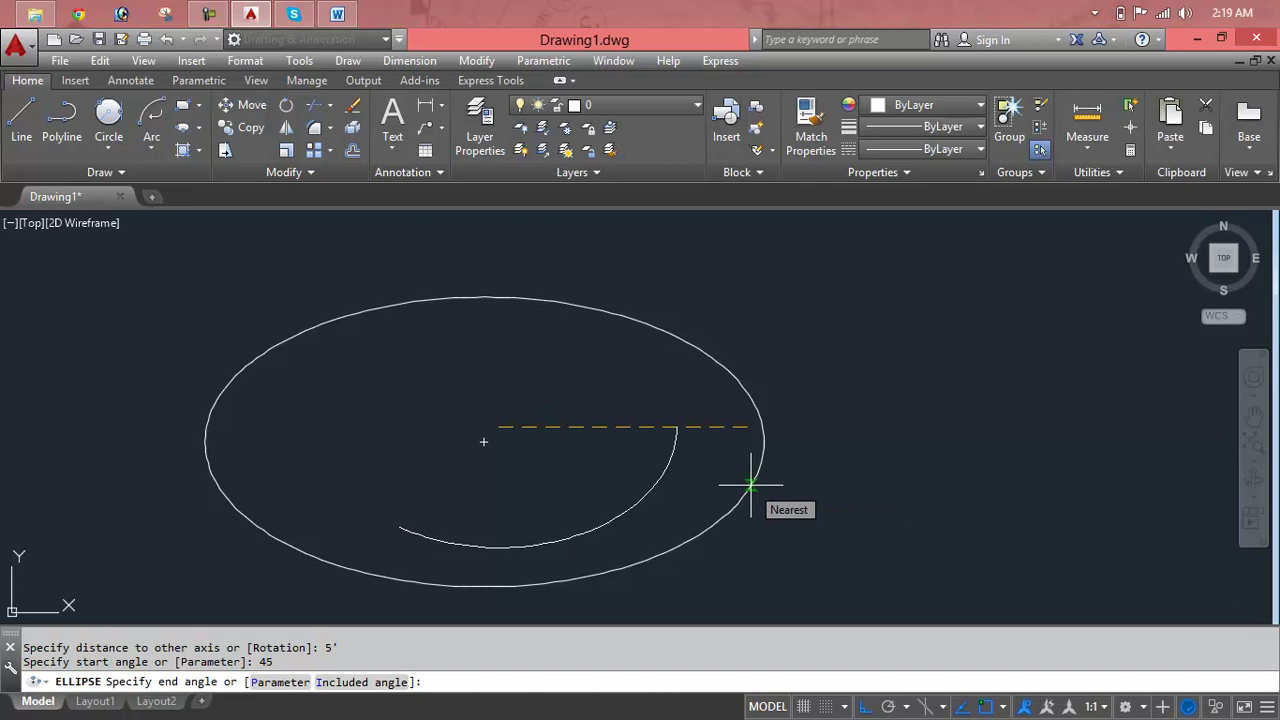
text(16)
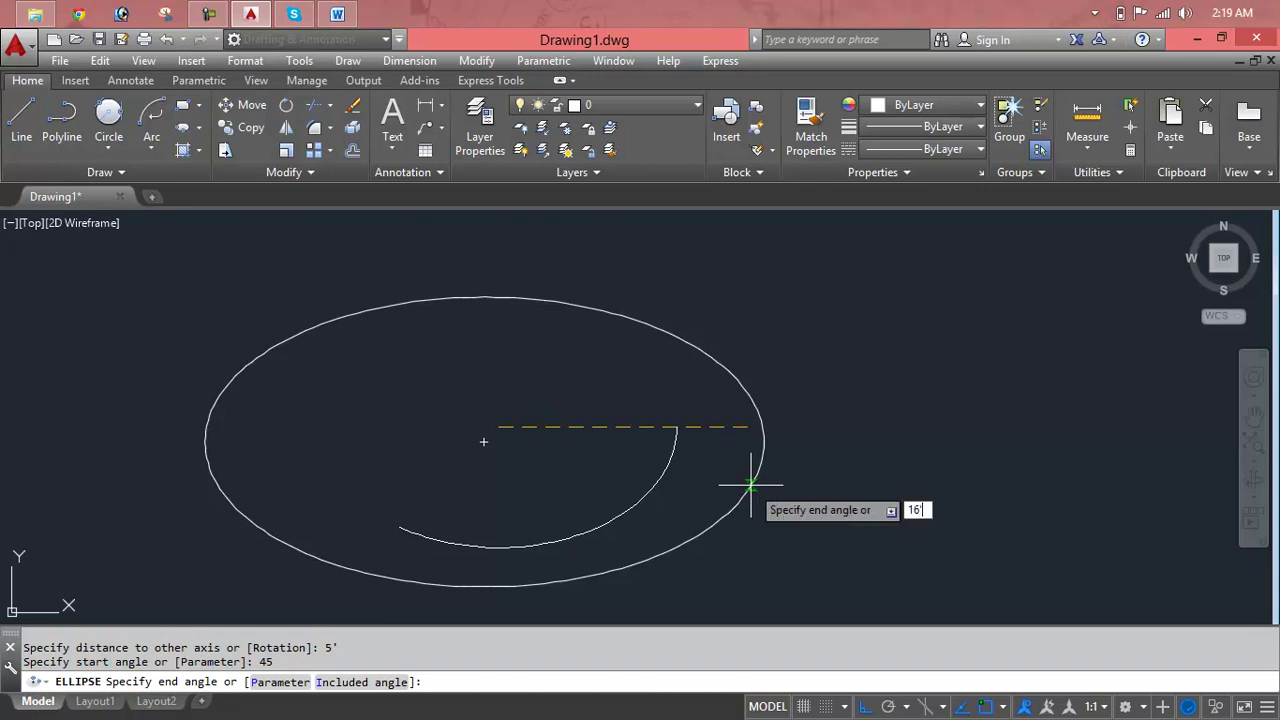
key(Return)
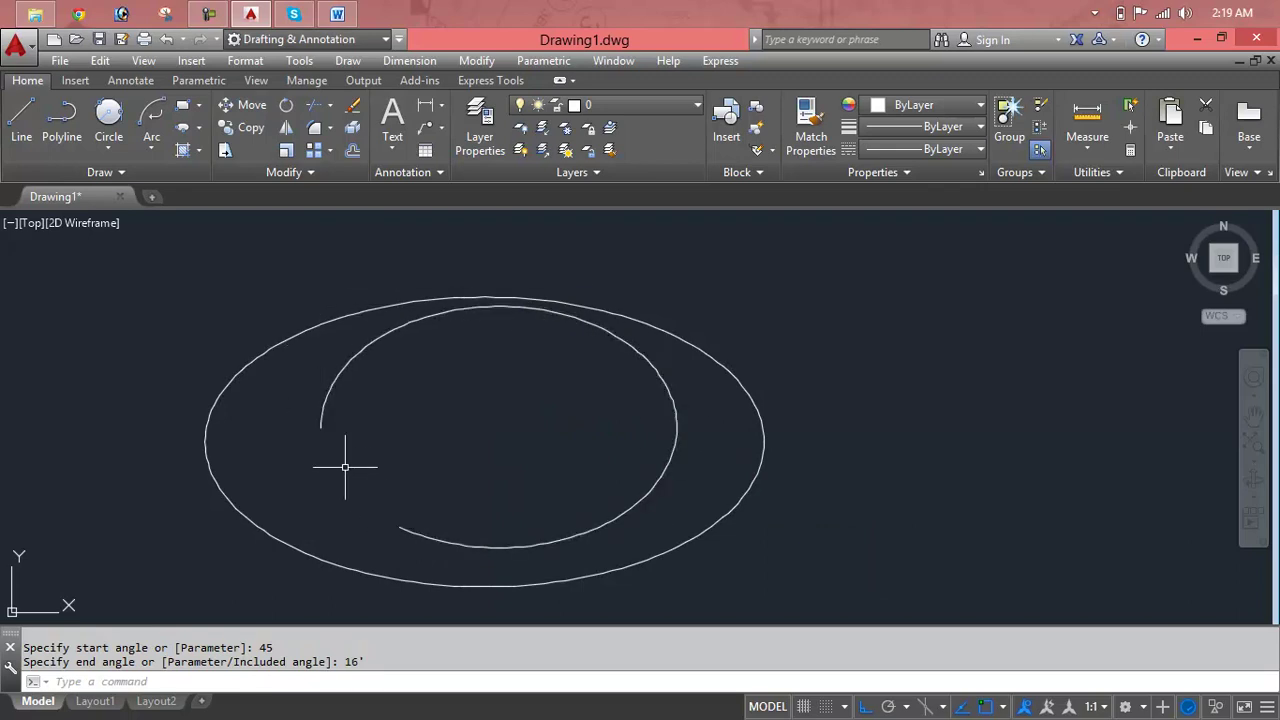
Step: Select the outer ellipse and inner arc and delete both
click(843, 277)
click(729, 412)
click(861, 273)
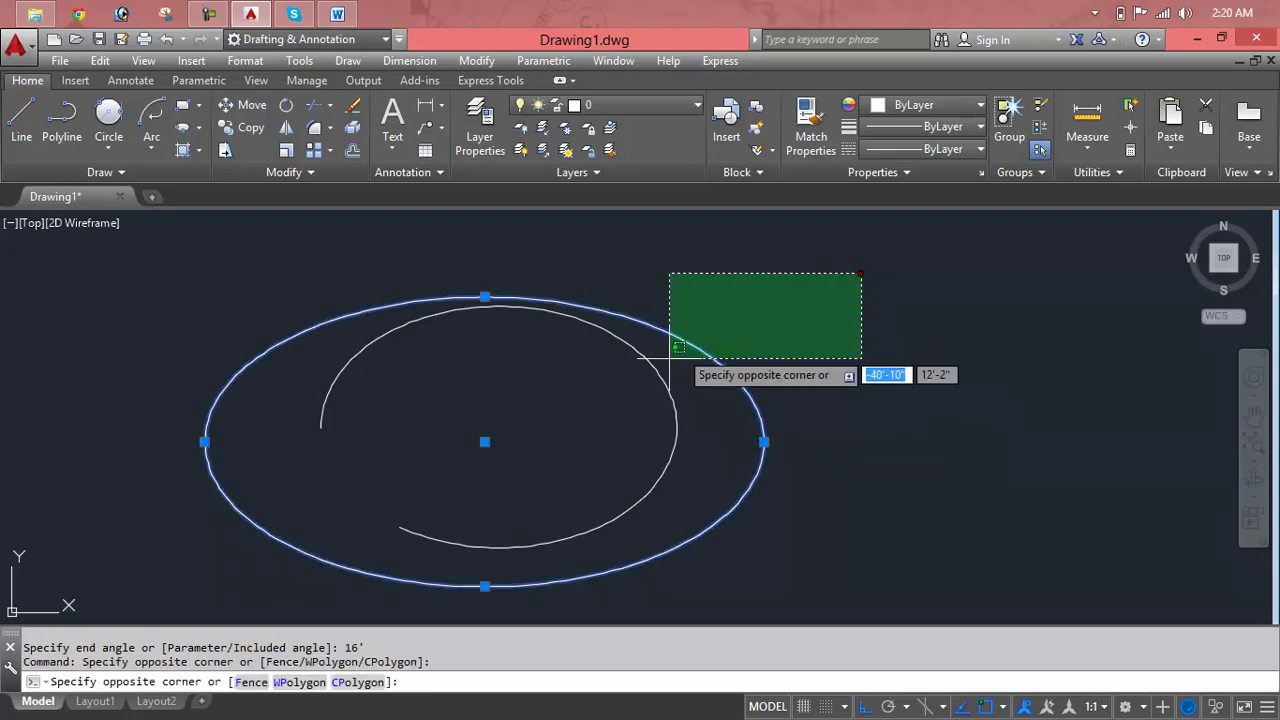
click(553, 431)
key(Delete)
Step: Open and close AutoCAD Help, then start EL with the Arc option
text(help)
key(Return)
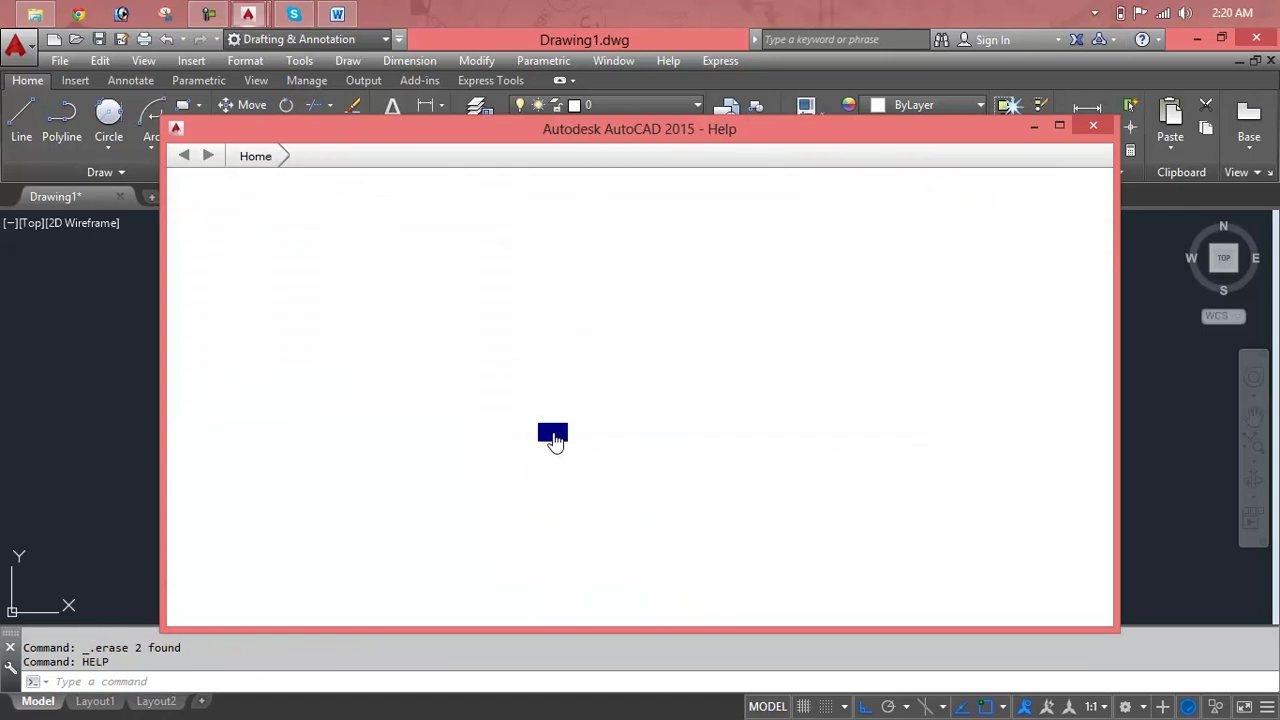
click(1093, 125)
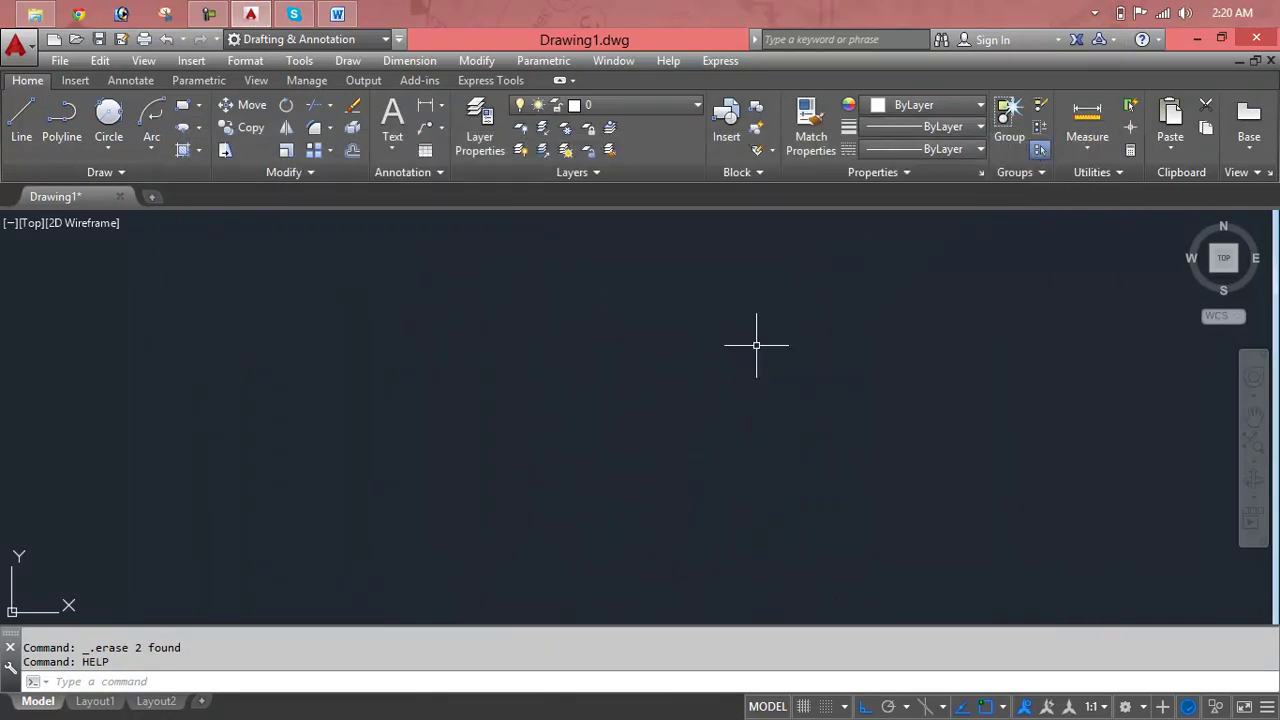
text(el)
key(Return)
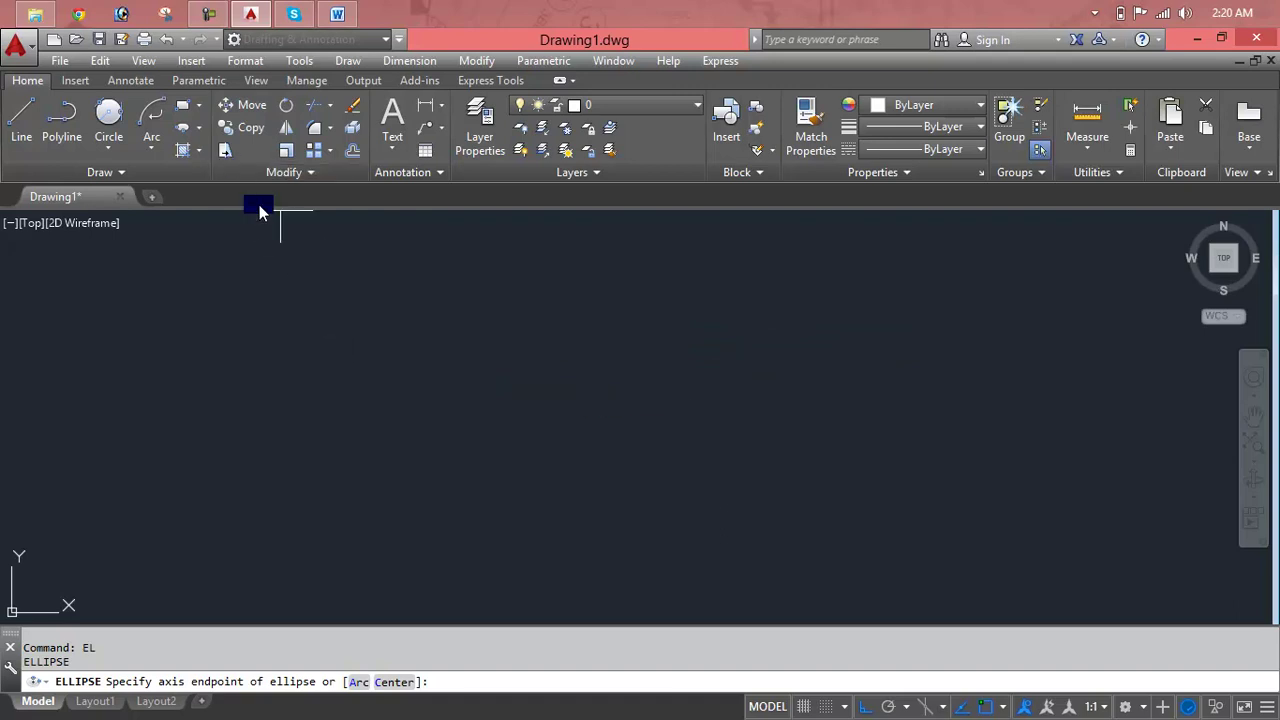
key(Return)
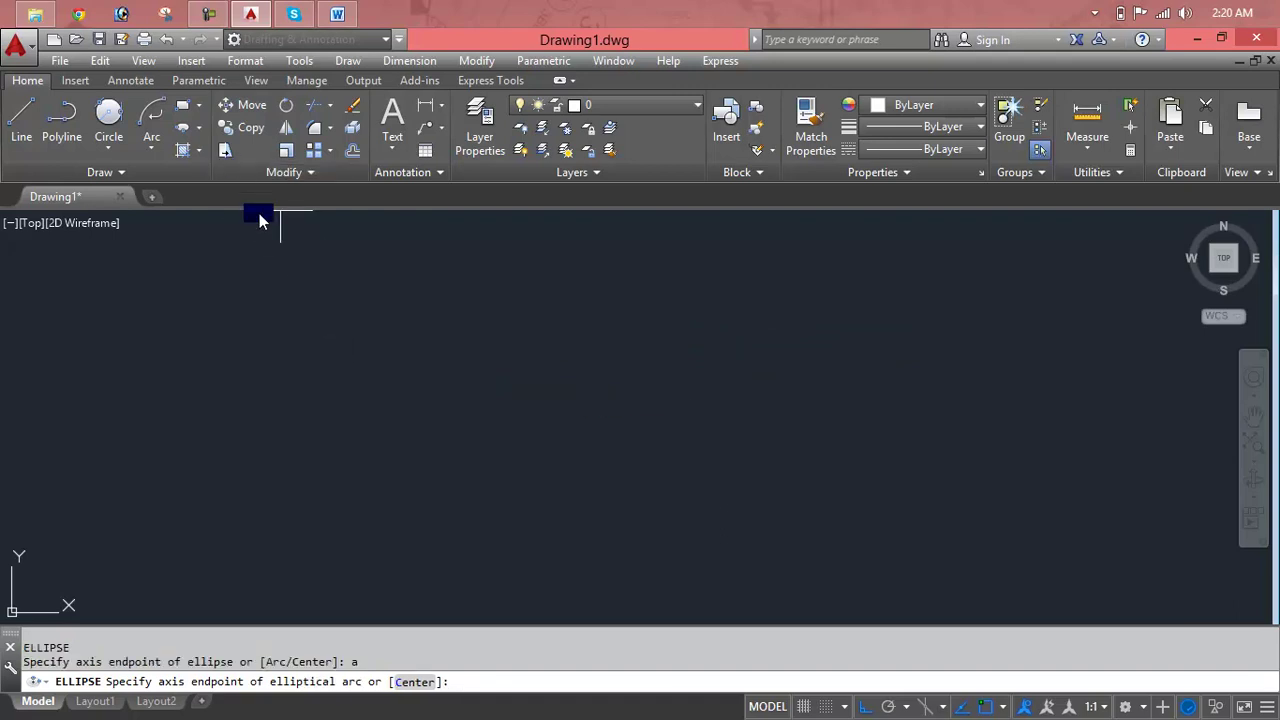
Step: Draw an elliptical arc with 10' axis, 4' other-axis distance, start angle 8, picked end angle
click(256, 383)
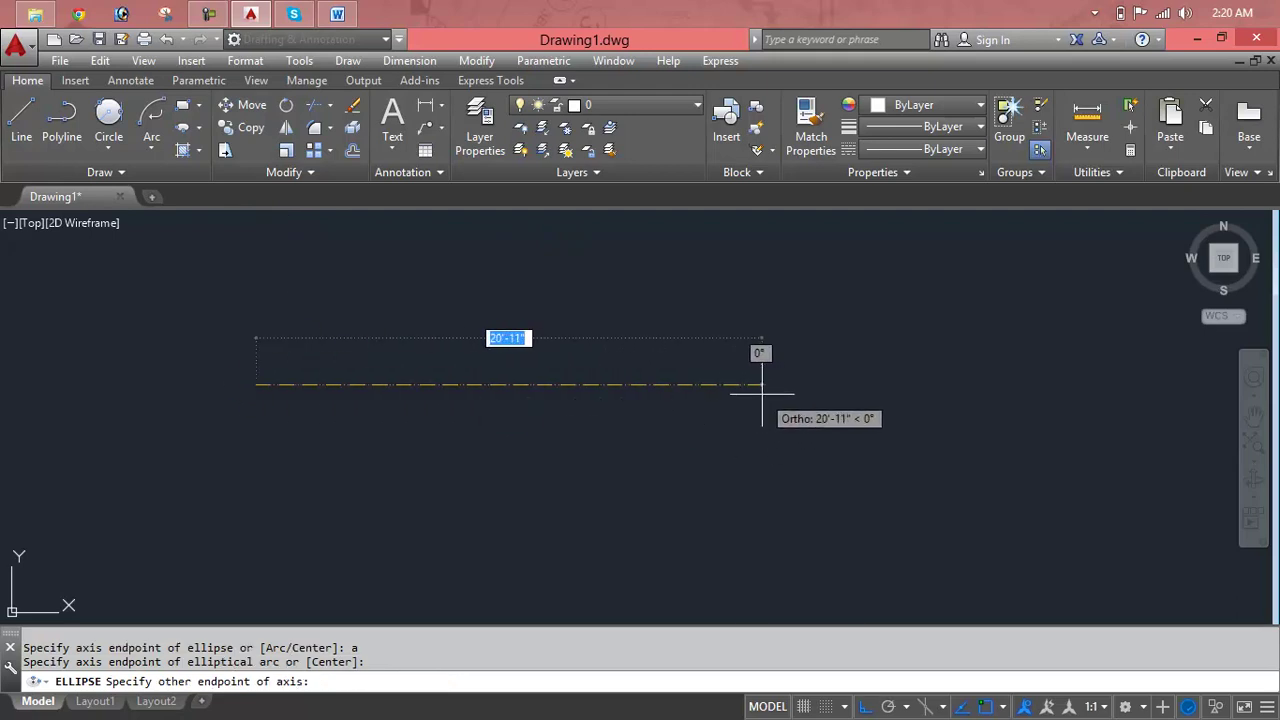
text(10)
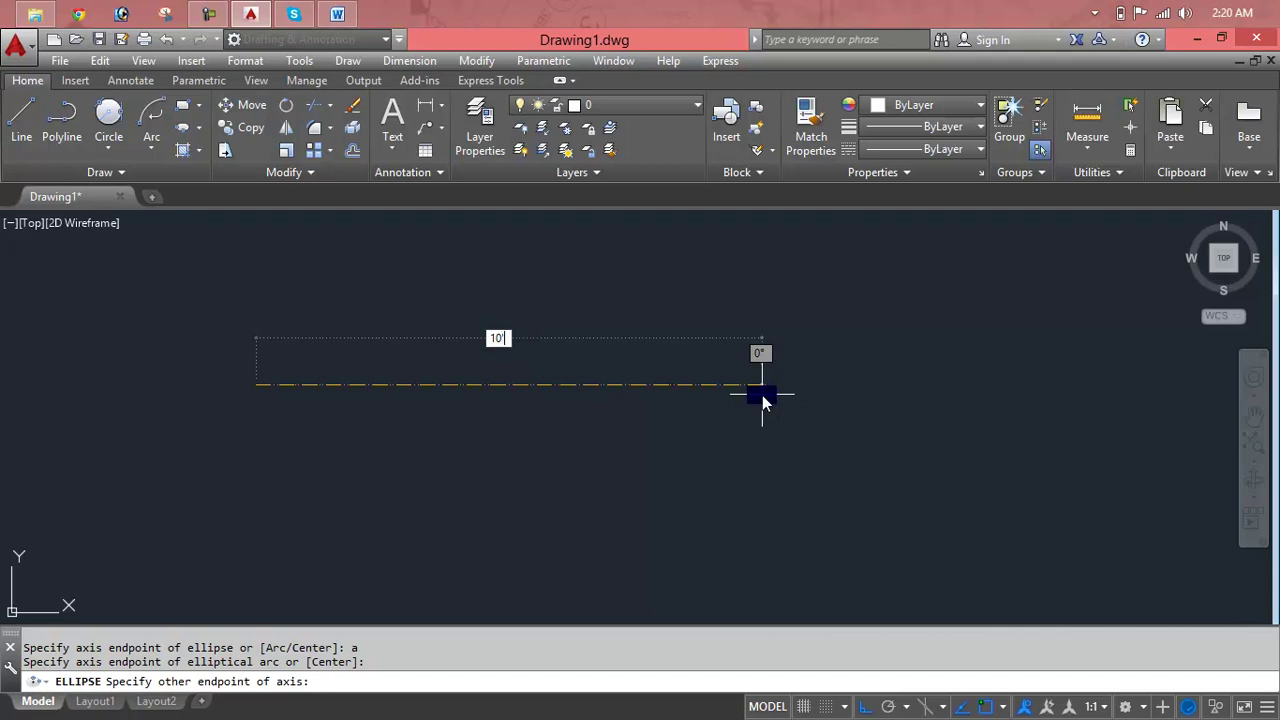
key(Return)
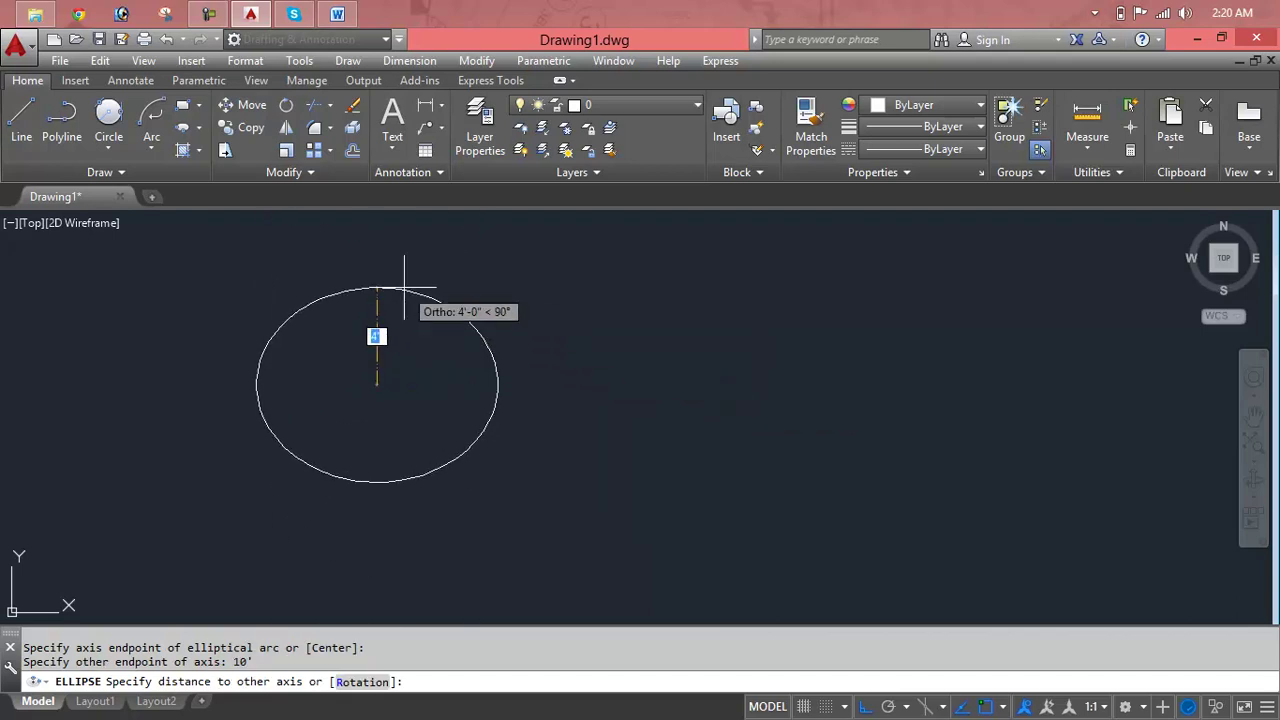
text(4)
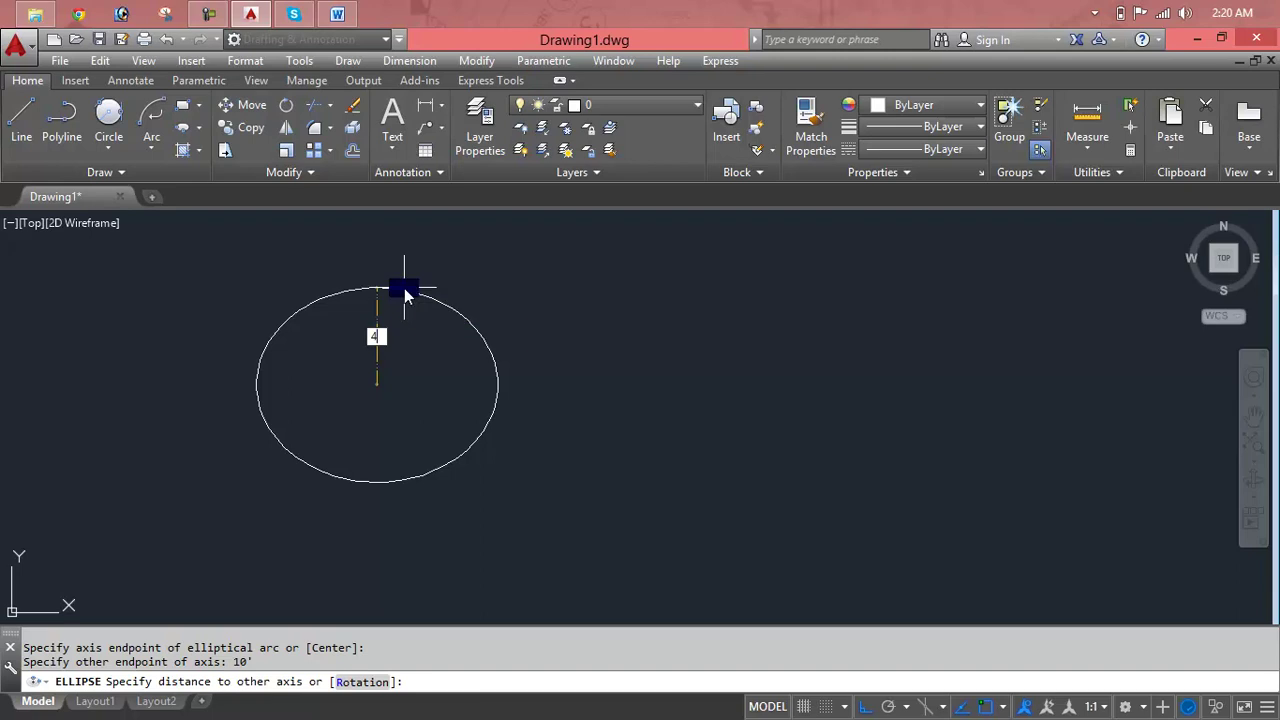
key(Return)
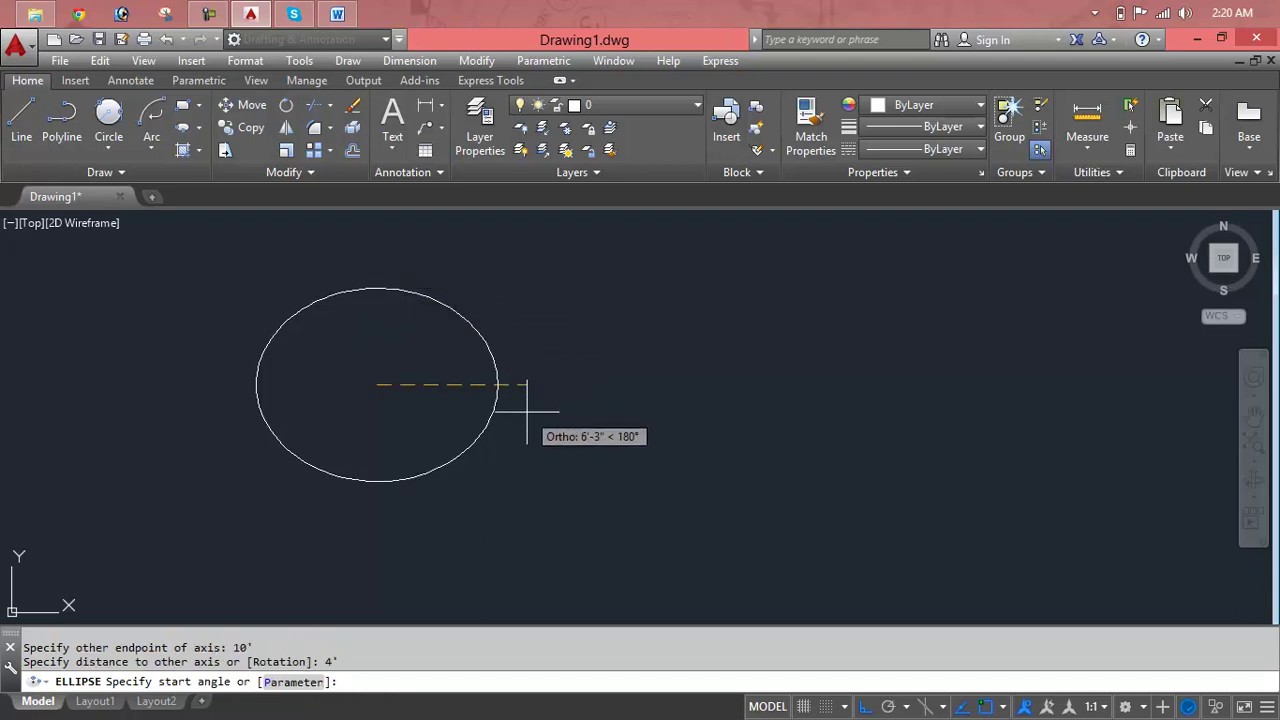
text(8)
key(Return)
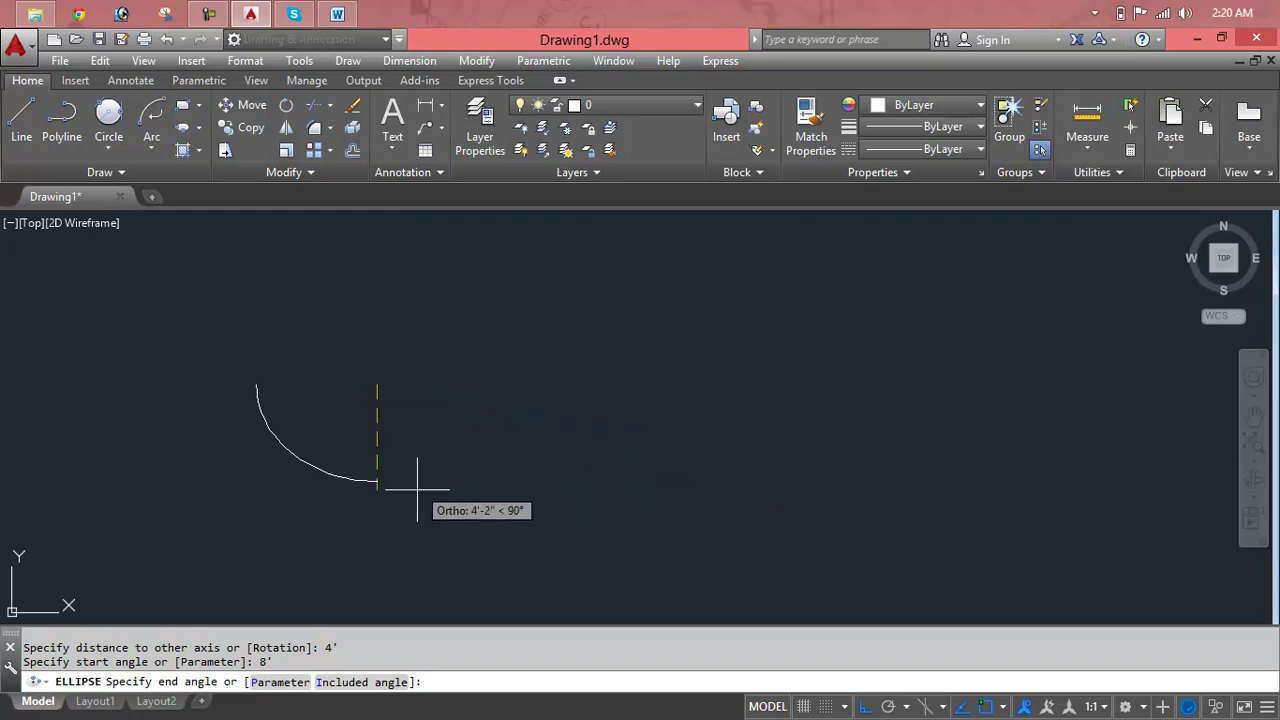
click(414, 540)
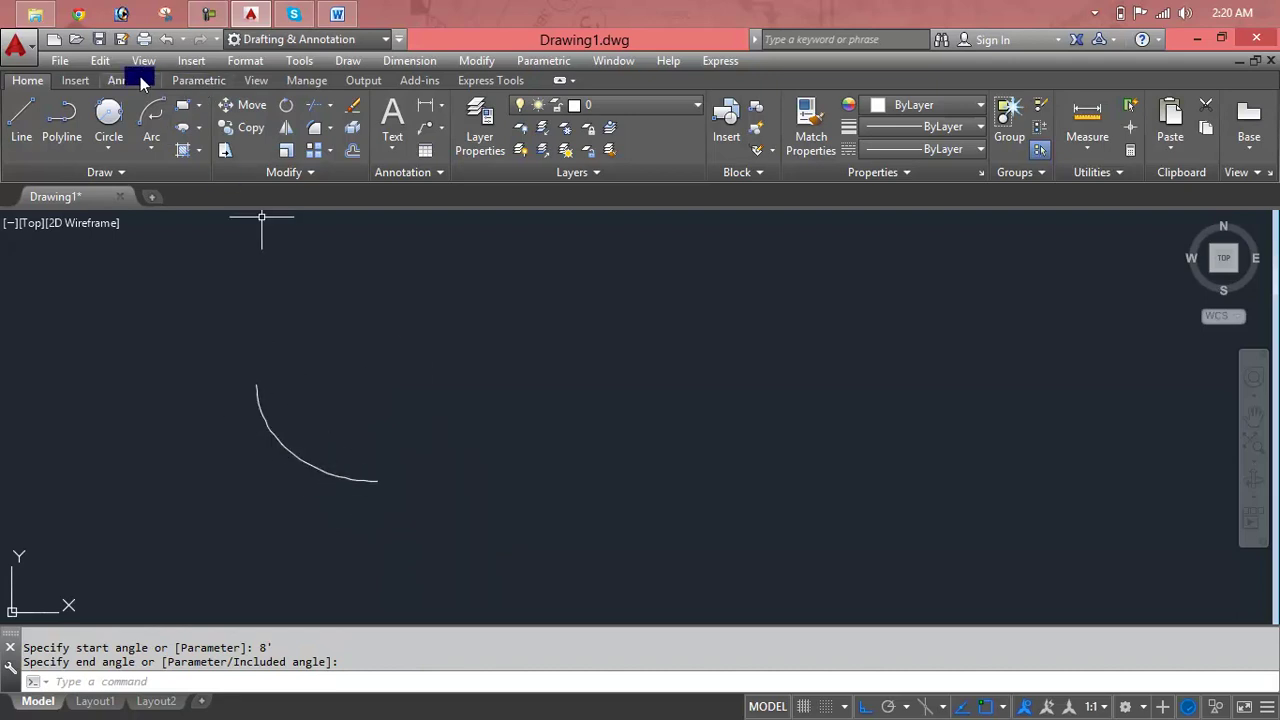
Step: Try an Arc Length dimension on the elliptical arc from the Annotate tab, then clear the selection
click(137, 80)
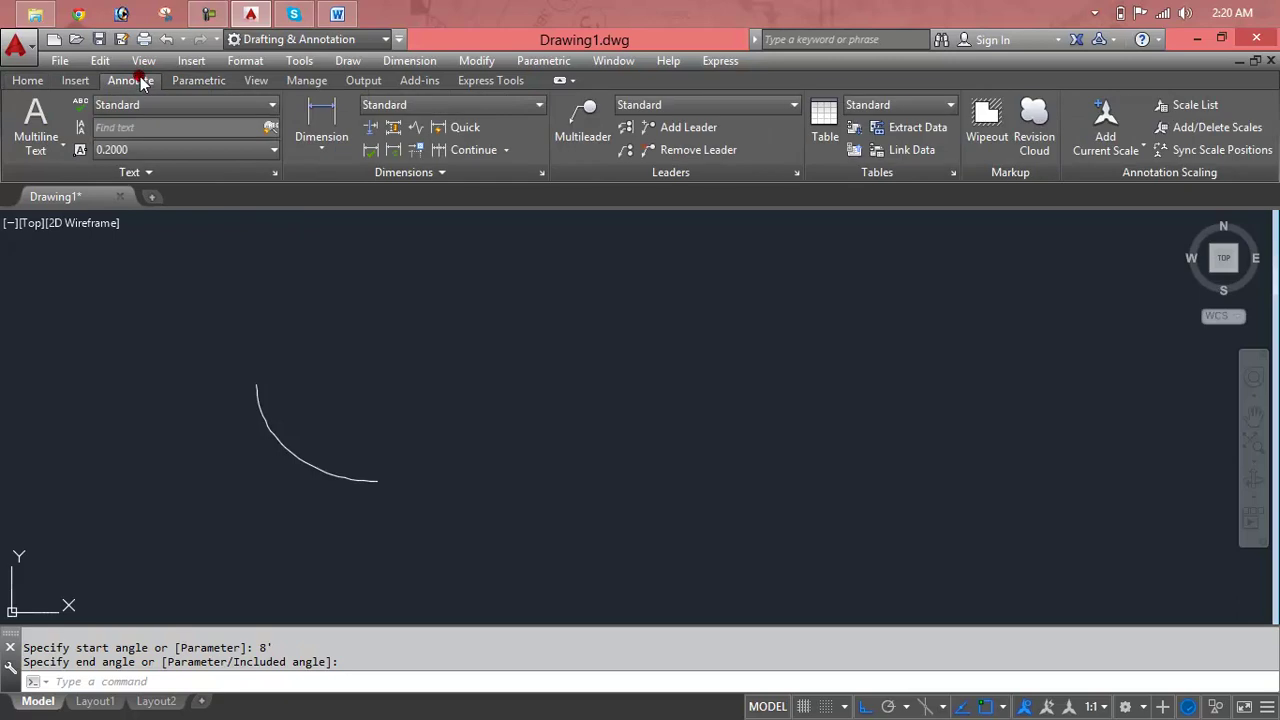
click(295, 143)
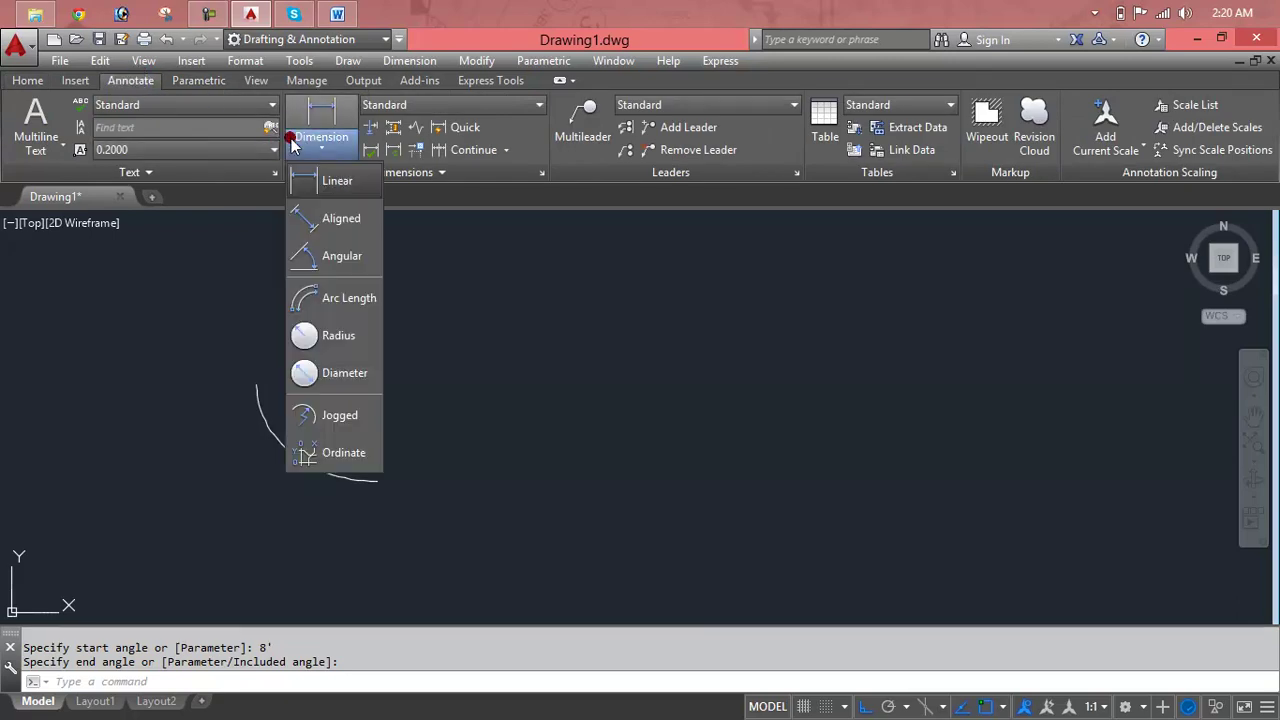
click(330, 297)
click(296, 463)
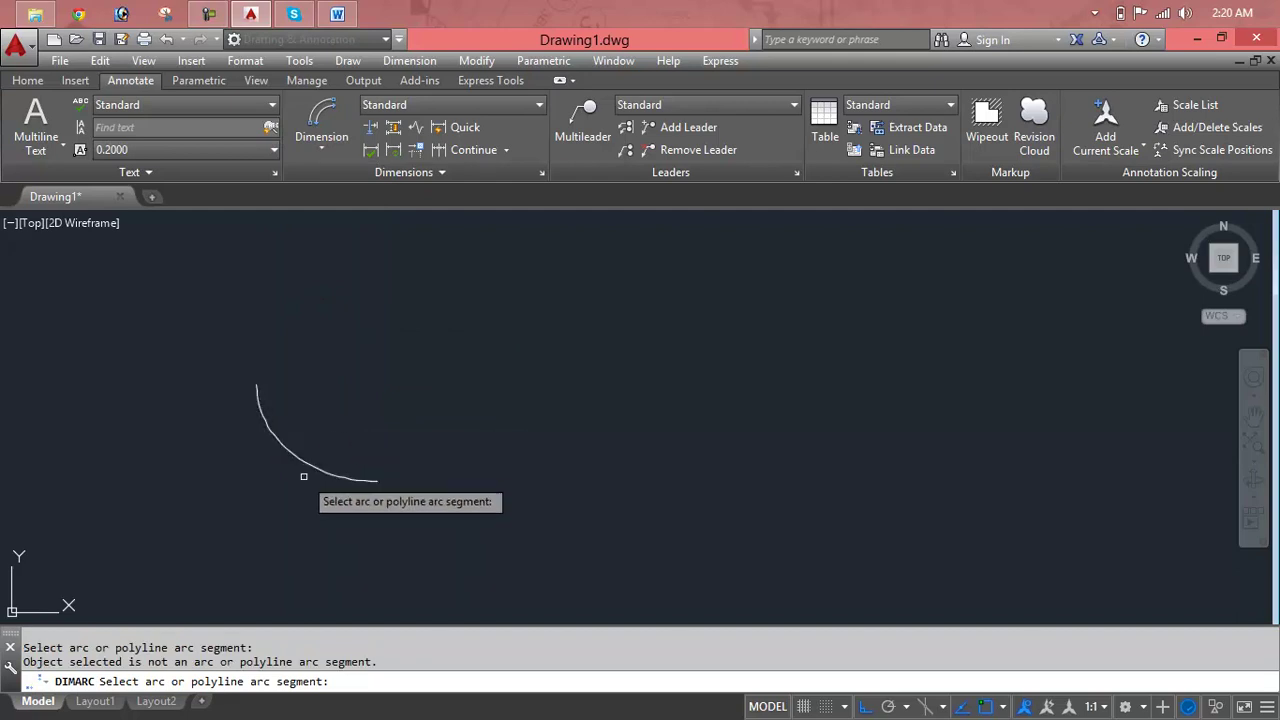
right_click(311, 467)
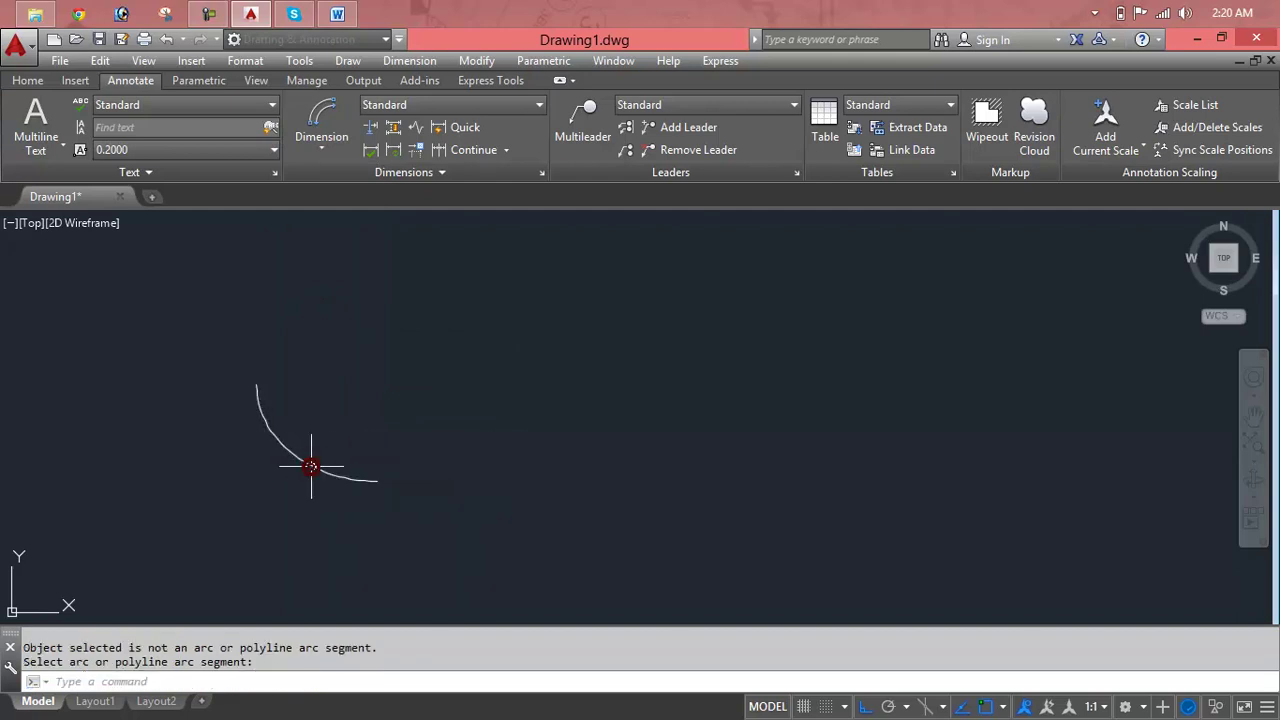
click(311, 467)
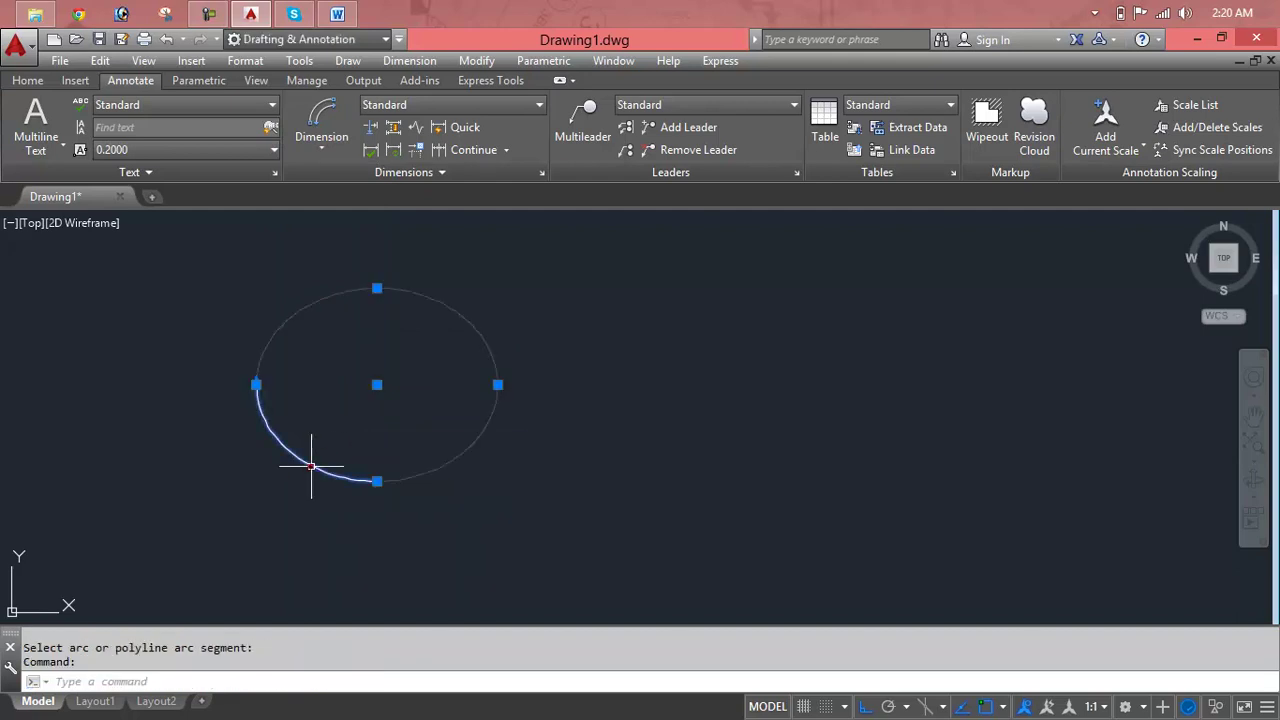
click(670, 316)
key(Escape)
key(Escape)
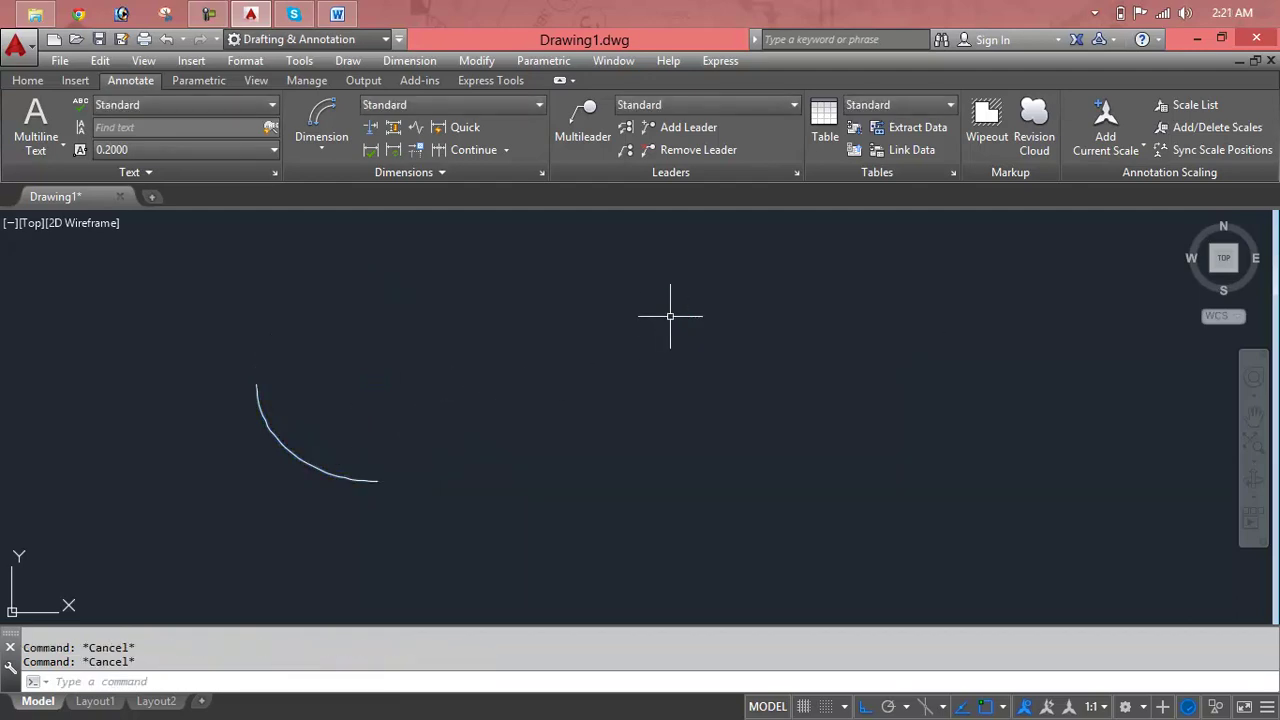
Step: Retry the Arc Length dimension on the elliptical arc and cancel it when it fails
click(334, 158)
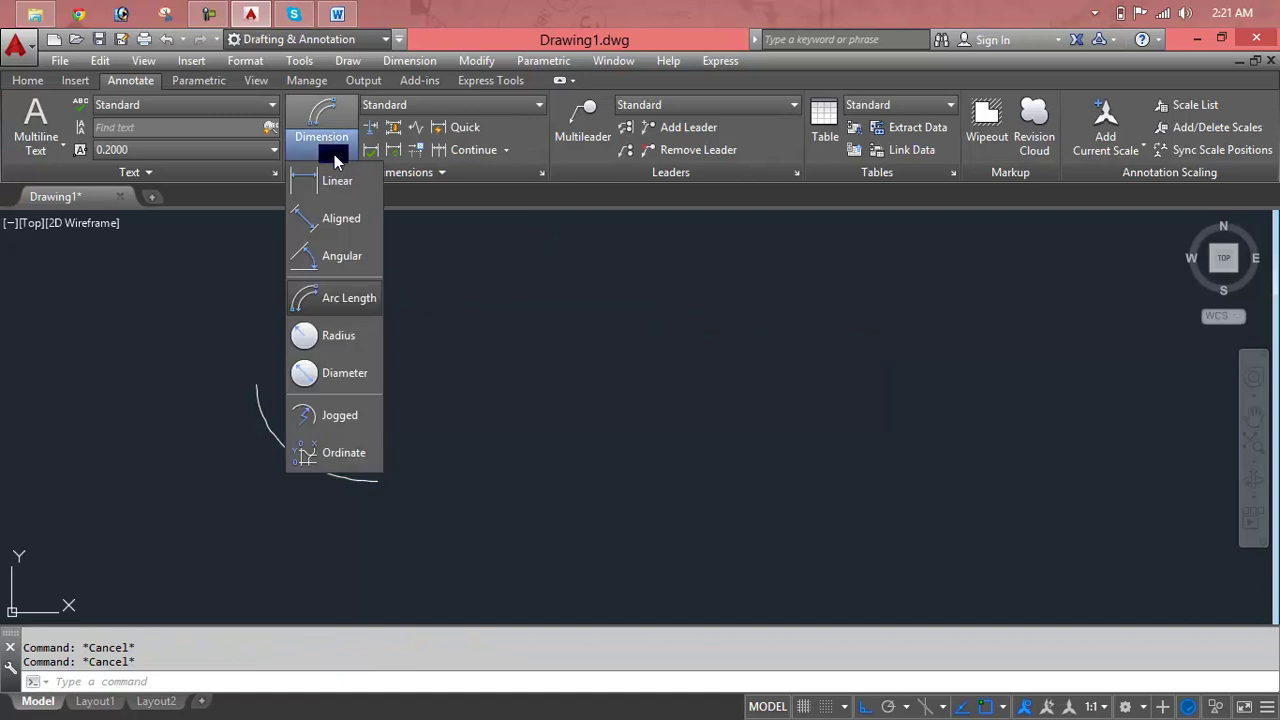
click(340, 296)
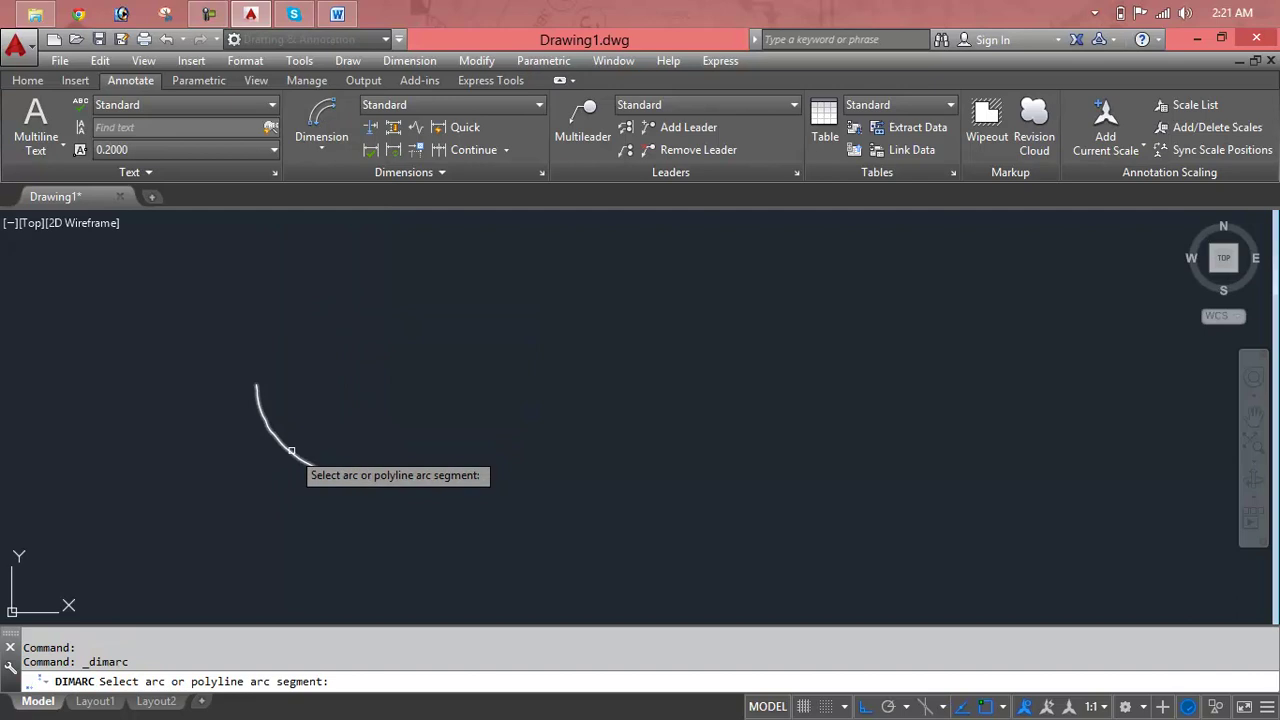
click(291, 451)
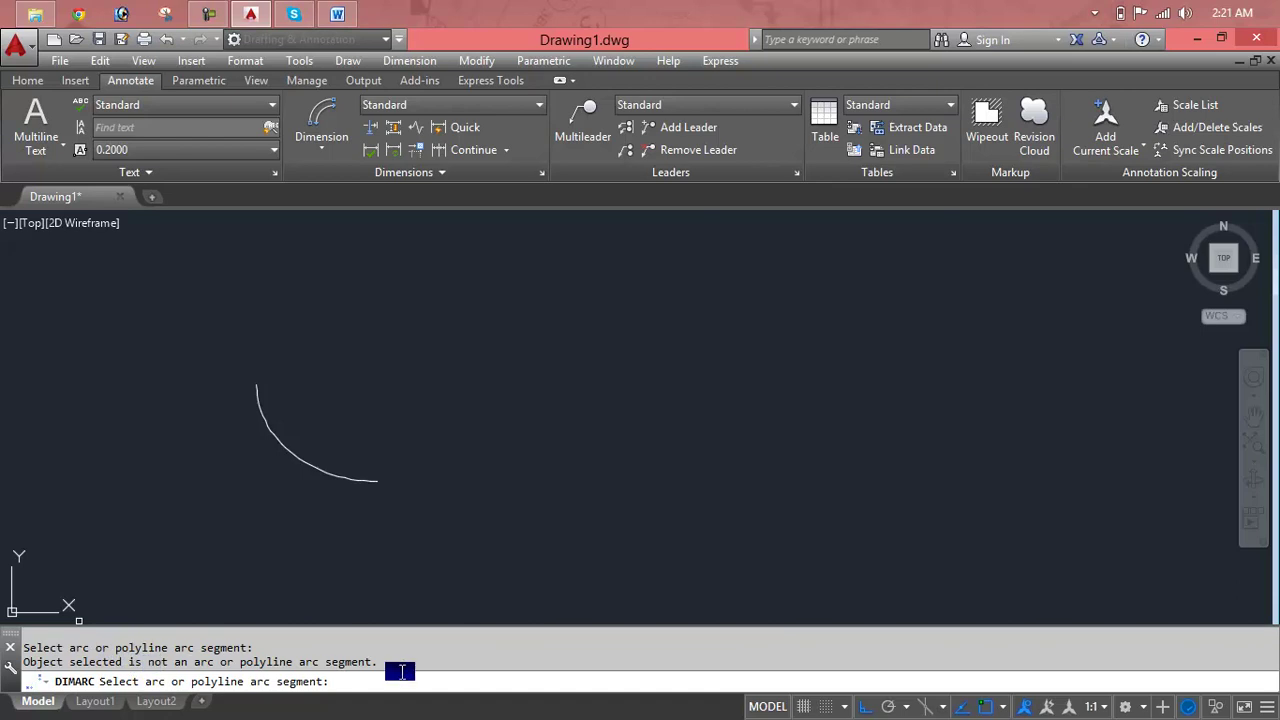
key(Escape)
key(Escape)
key(Escape)
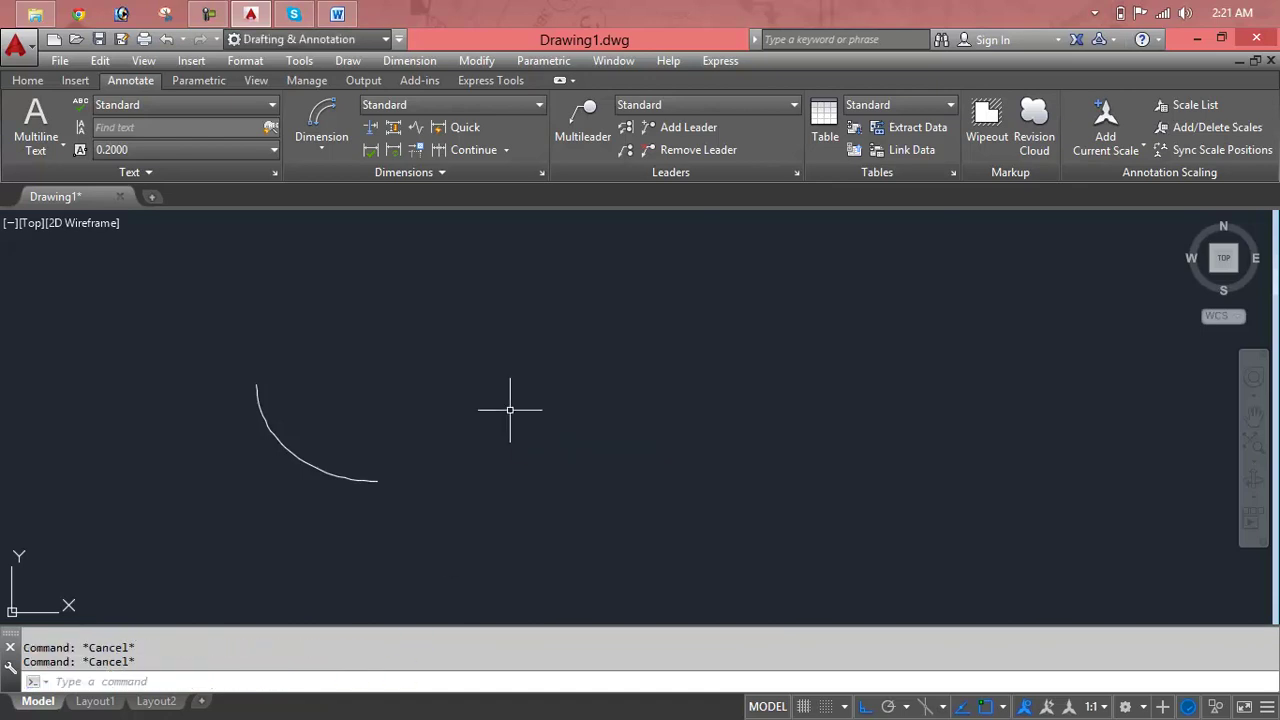
Step: Window-select and delete the lower-left elliptical arc, leaving the Drawing1 canvas empty
click(523, 394)
click(219, 466)
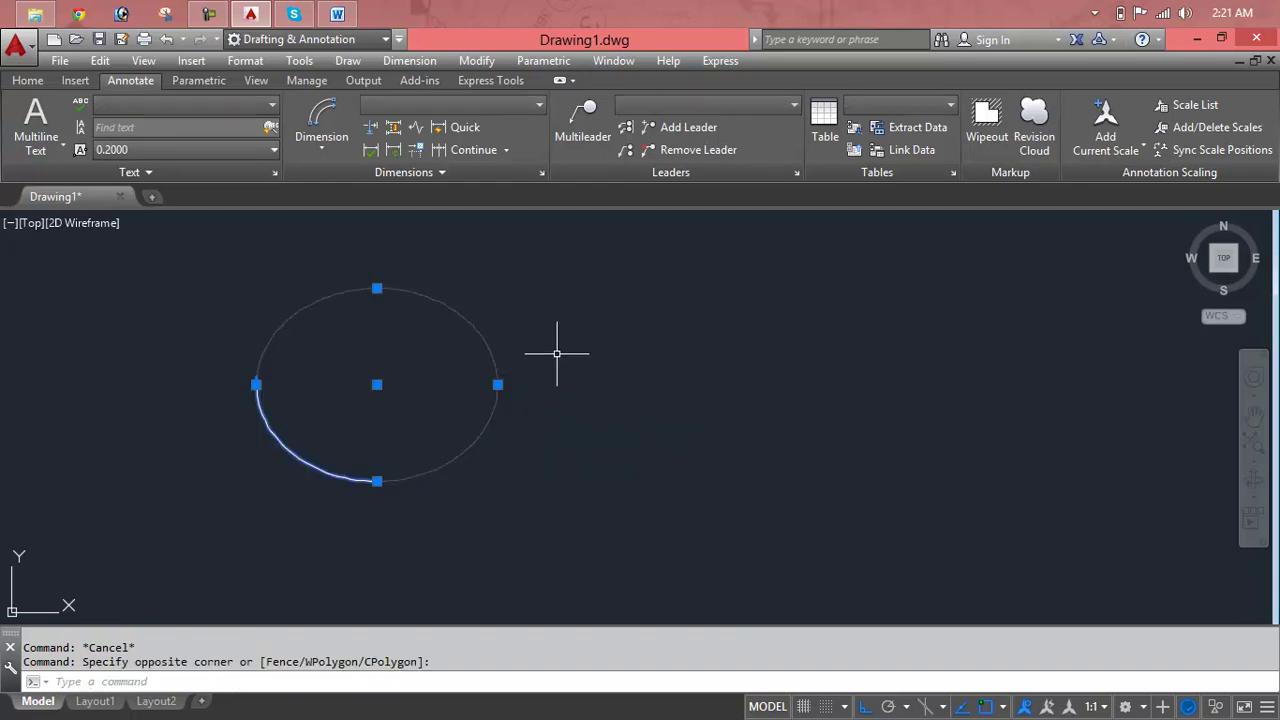
key(Delete)
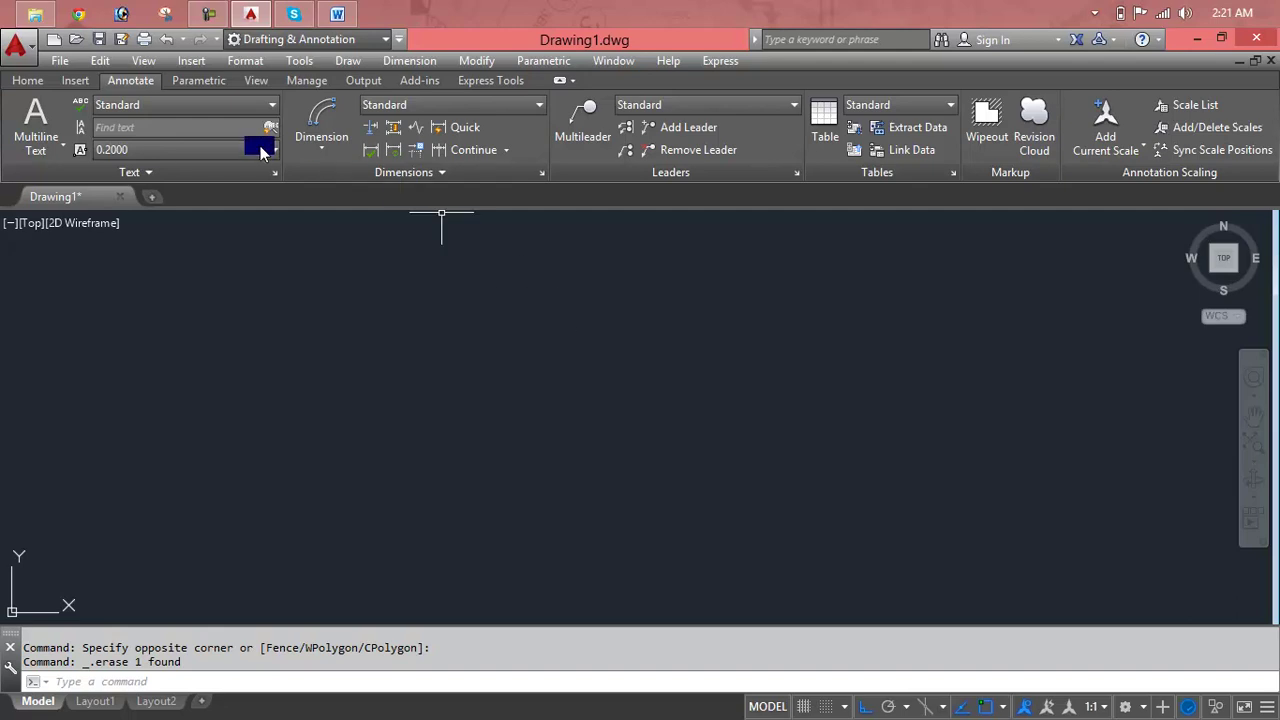
click(305, 149)
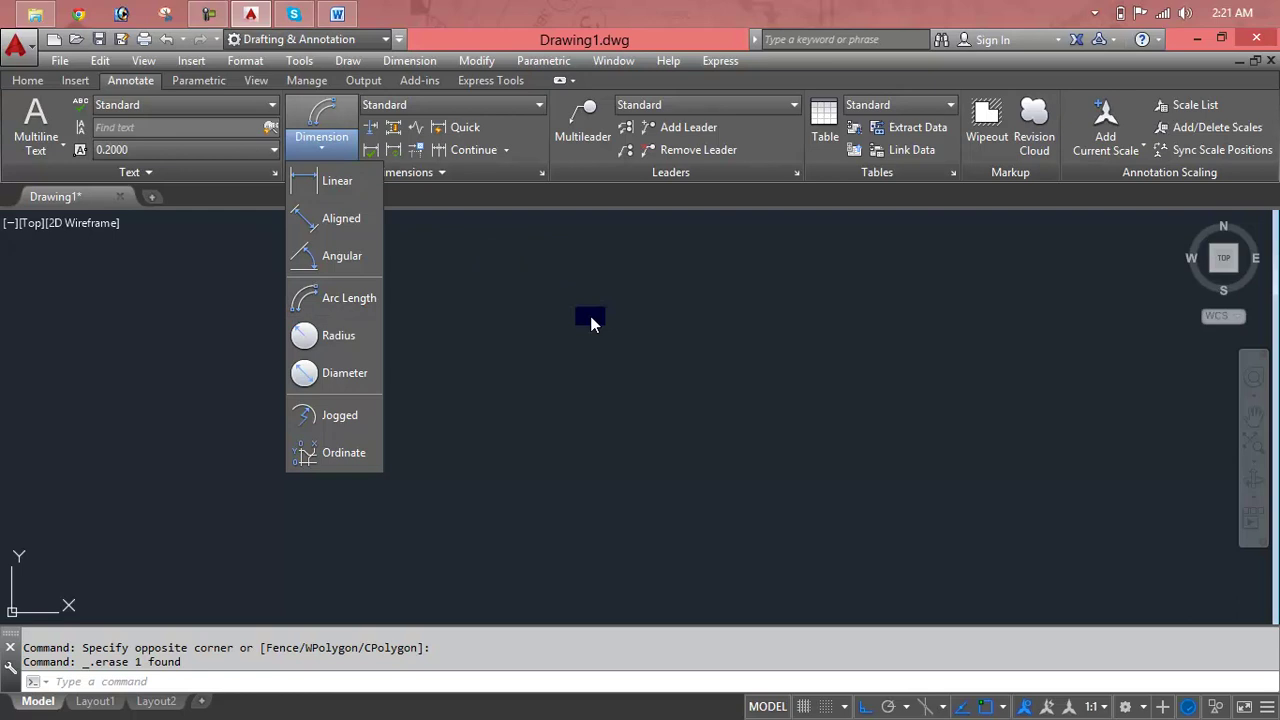
key(Escape)
key(Escape)
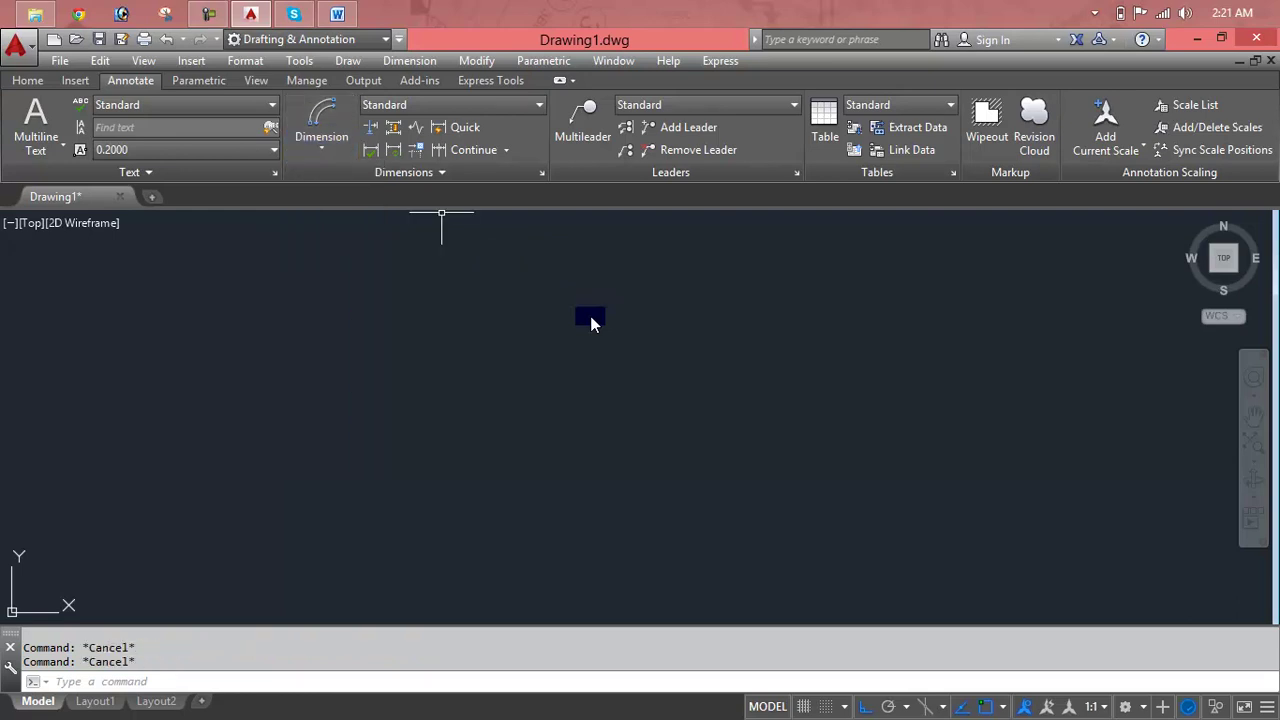